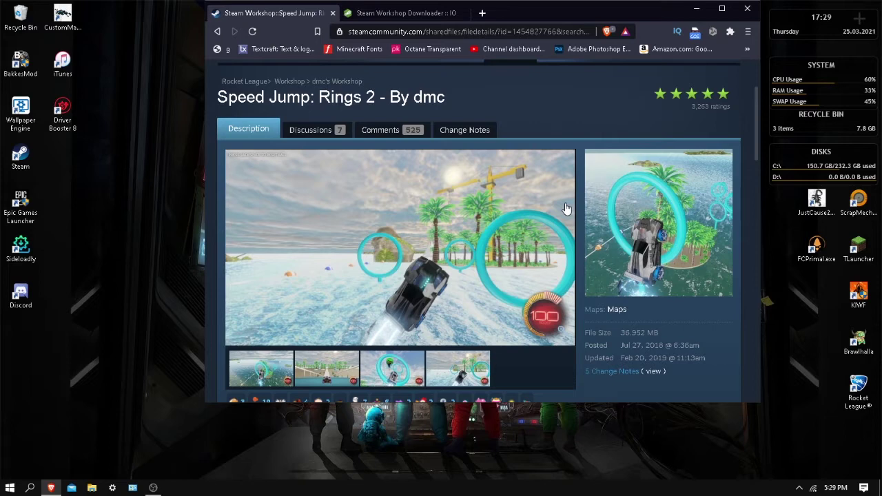
Copy the address of the Speed Jump: Rings 2 workshop page into the Steam Workshop Downloader's URL field.
scroll(565, 208, down, 2)
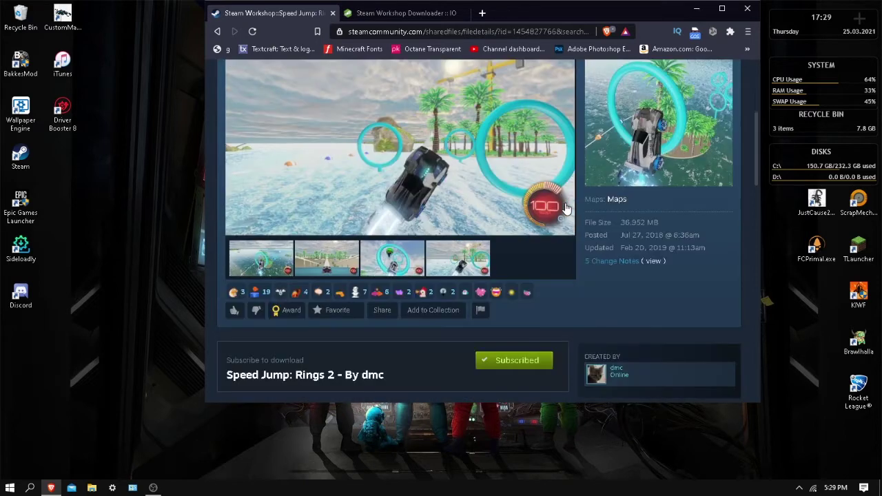
scroll(582, 253, up, 1)
scroll(579, 279, down, 3)
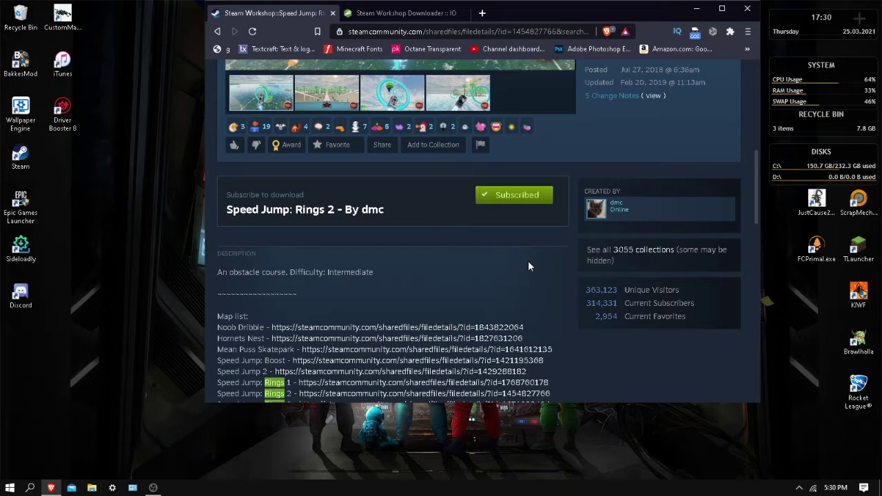
scroll(528, 266, up, 2)
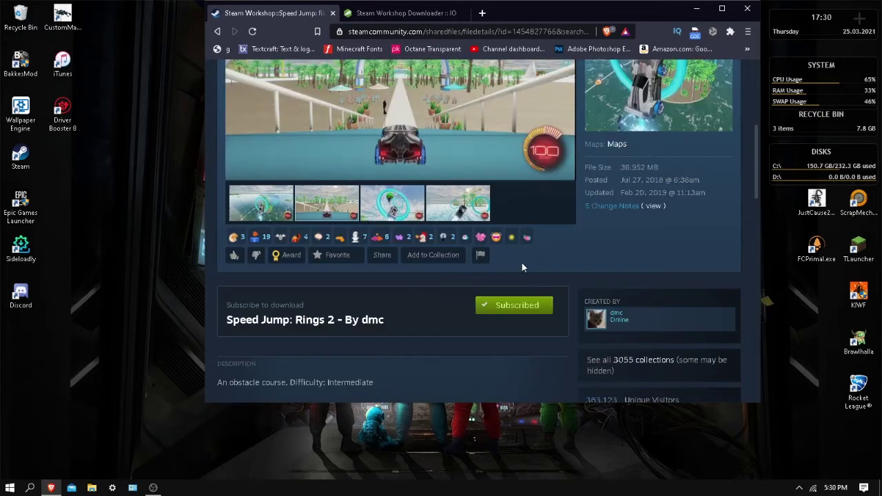
scroll(530, 324, up, 4)
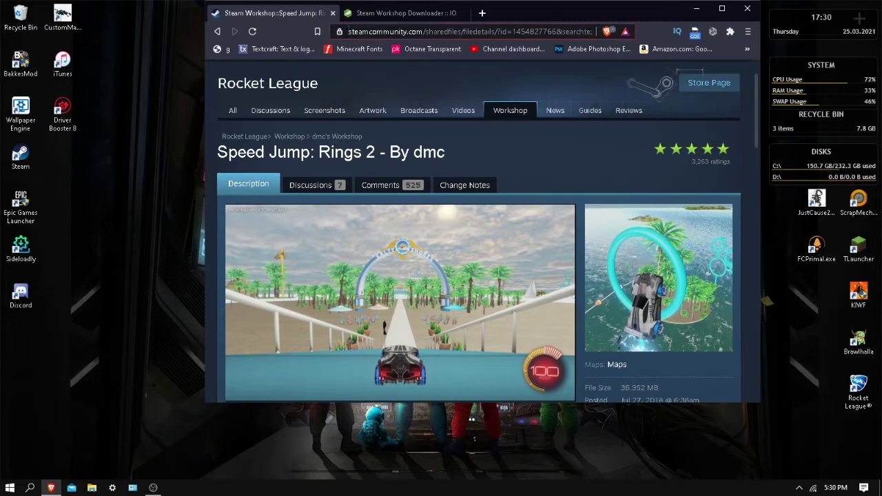
drag(349, 31, 606, 35)
key(ctrl+c)
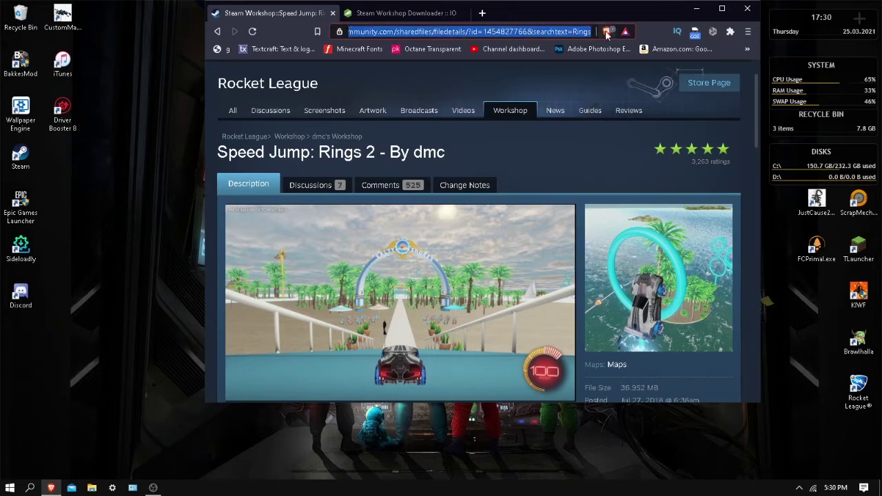
click(411, 13)
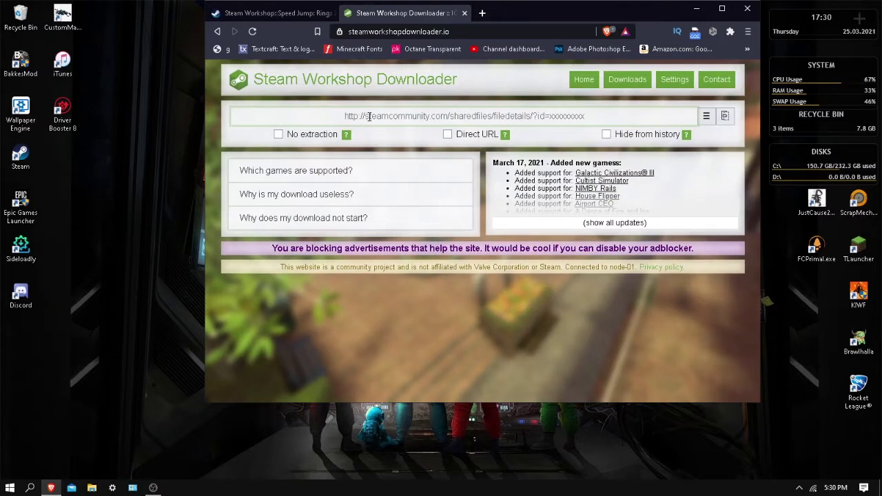
key(ctrl+v)
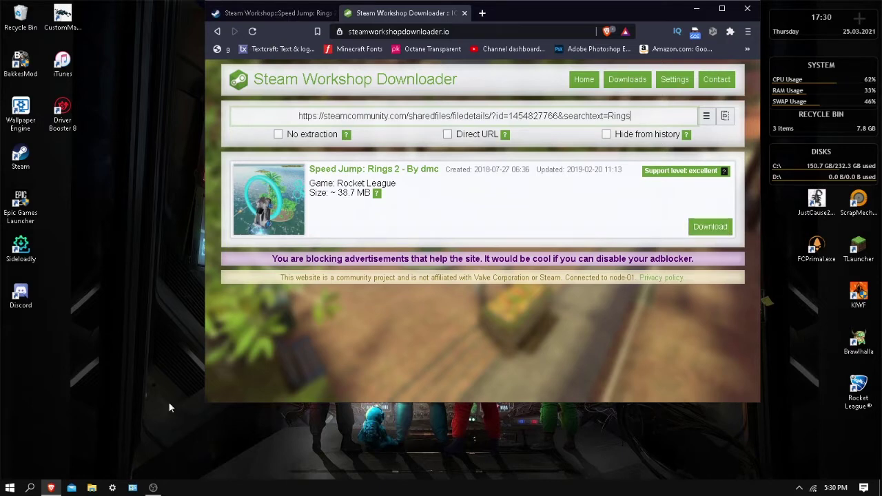
click(91, 487)
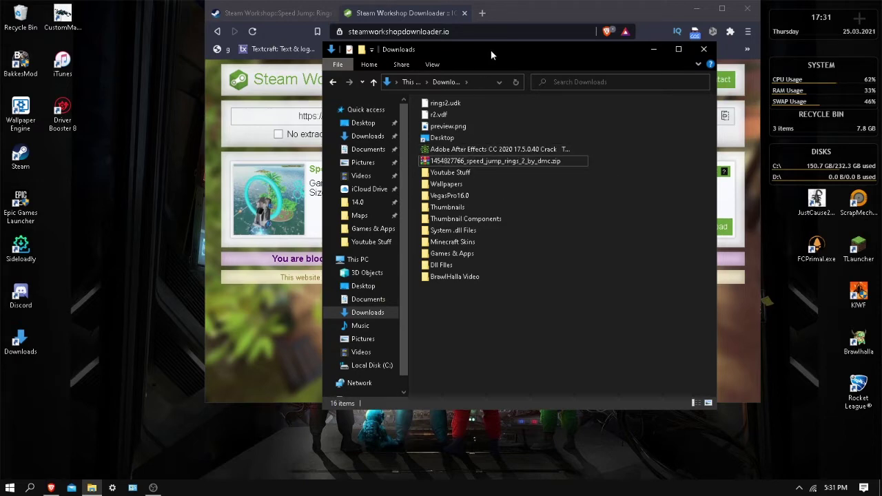
drag(490, 50, 520, 66)
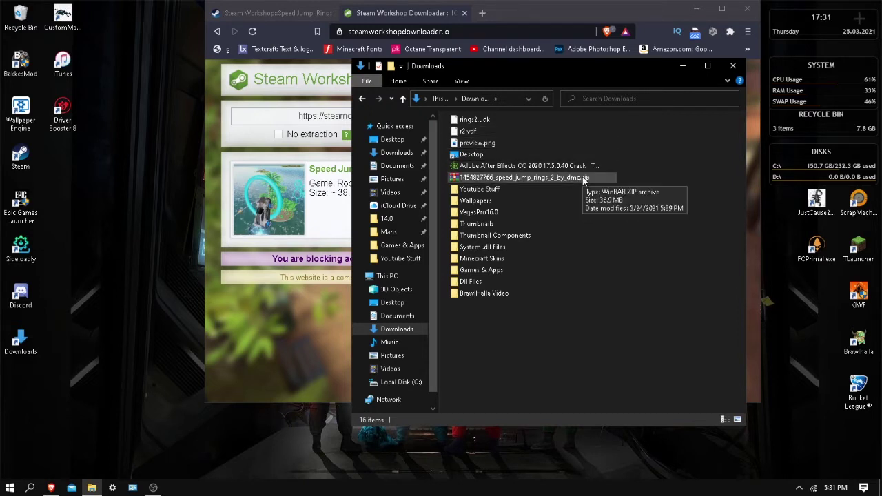
double_click(583, 178)
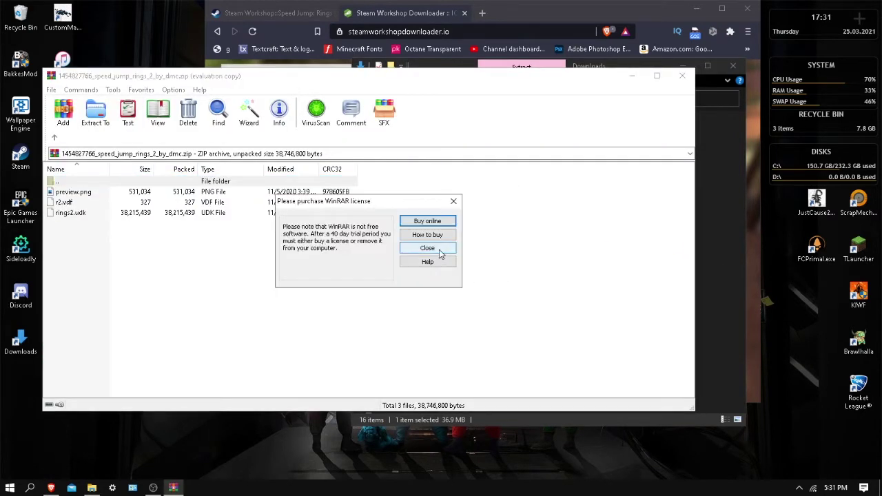
click(427, 248)
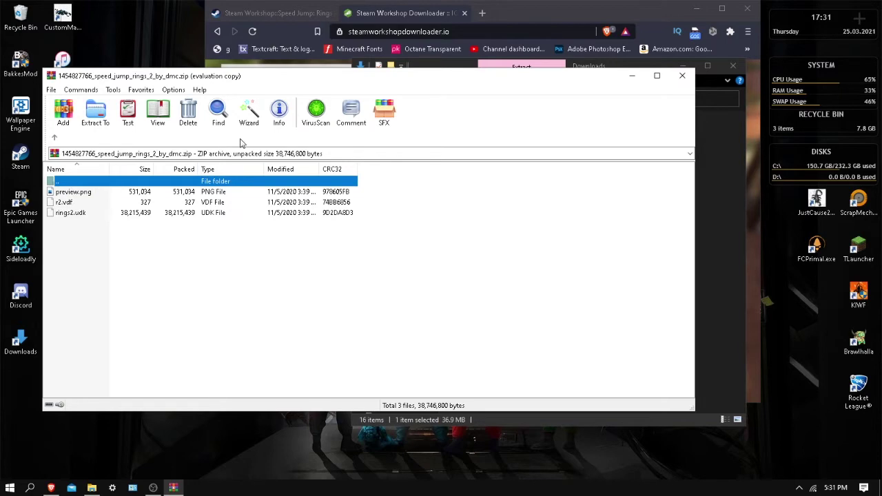
drag(298, 77, 326, 67)
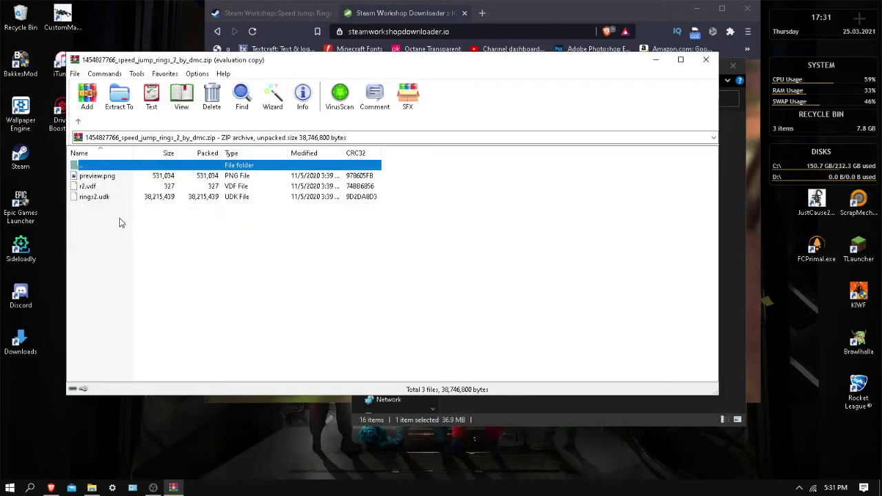
Check the extraction settings for the archive's three files with Downloads as destination, and close the archive without extracting.
drag(119, 218, 125, 177)
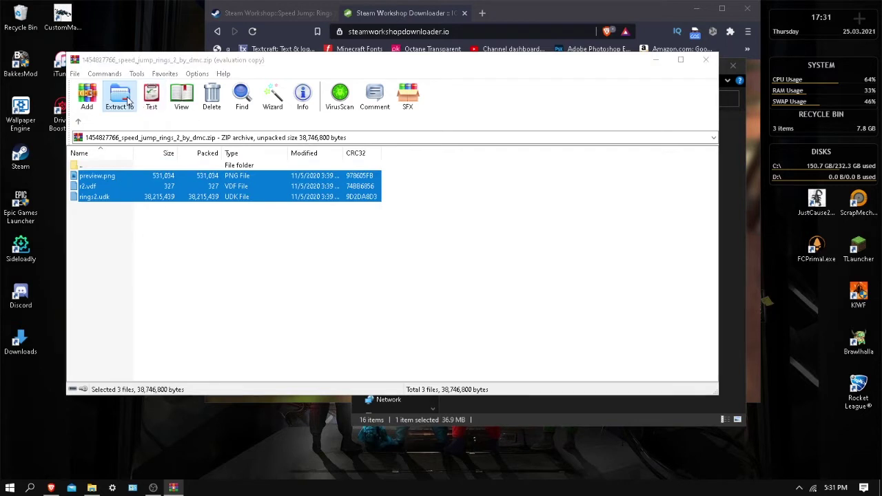
click(128, 101)
click(434, 219)
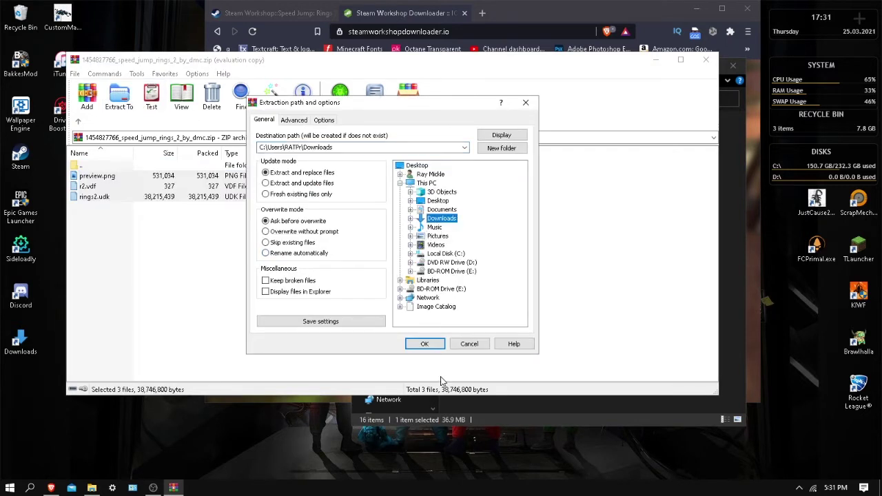
click(527, 104)
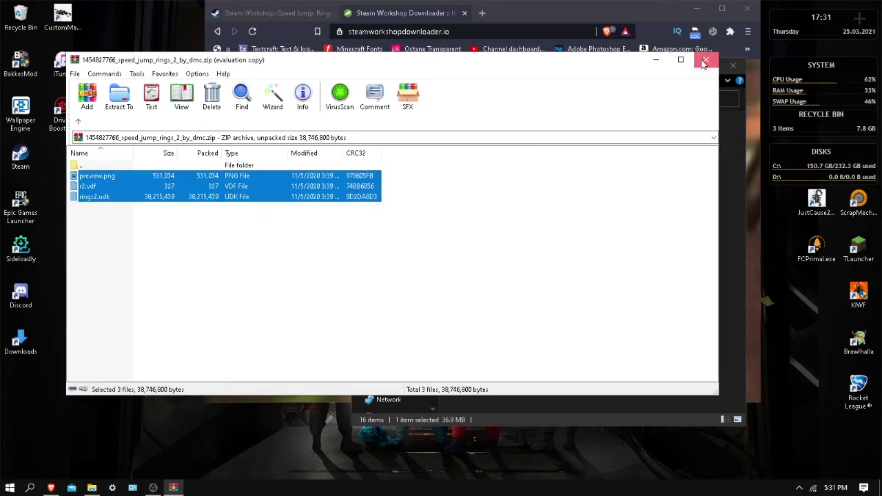
click(706, 60)
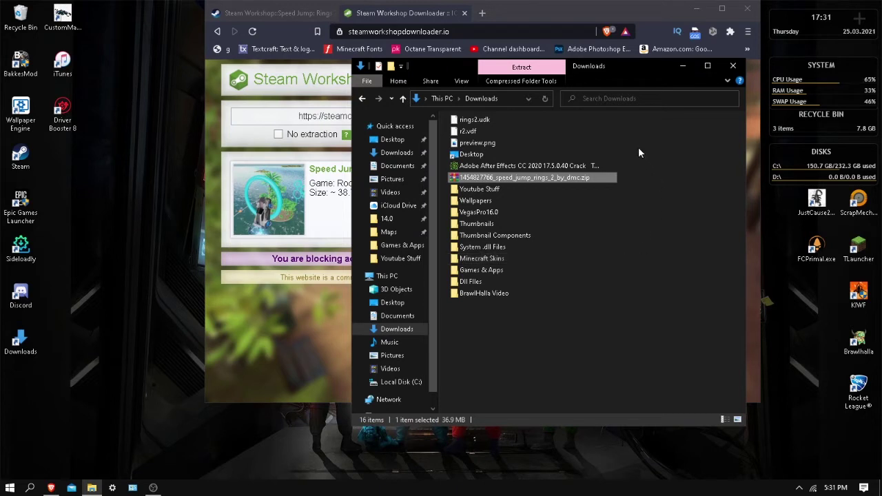
Copy rings2.udk, r2.vdf and preview.png from the Downloads folder.
drag(620, 147, 561, 118)
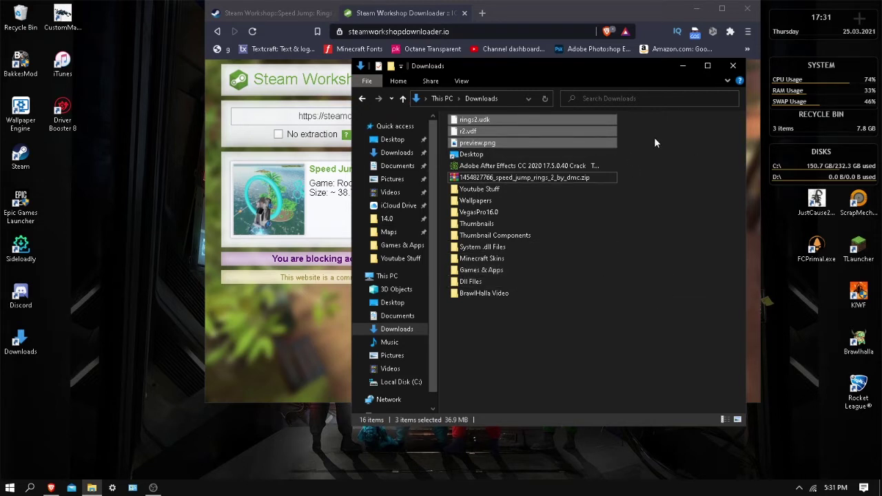
right_click(583, 128)
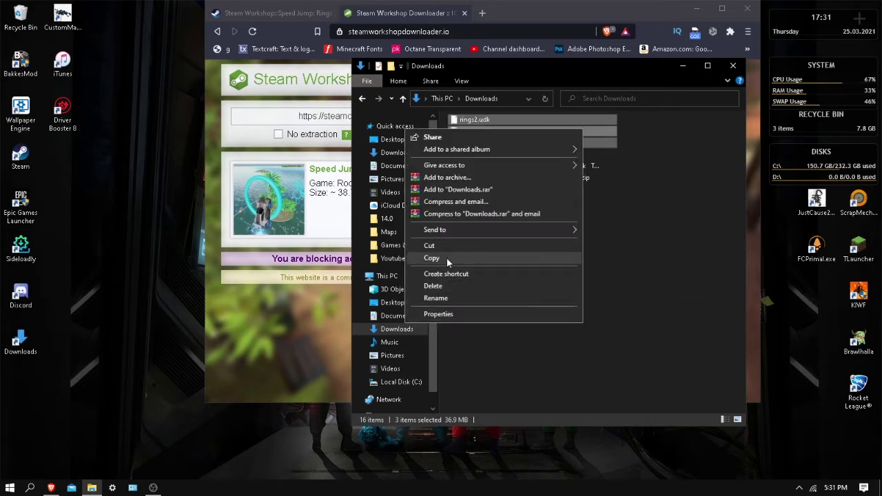
click(447, 257)
click(654, 238)
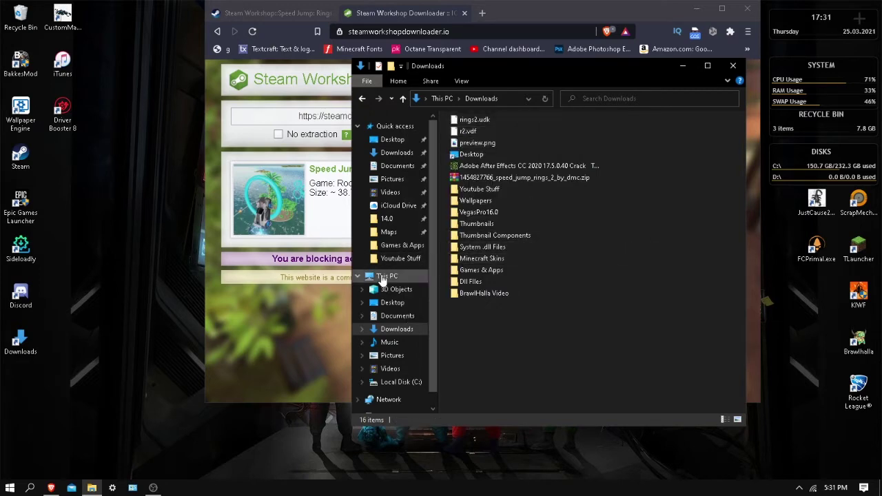
Open Local Disk (C:) from This PC.
click(383, 277)
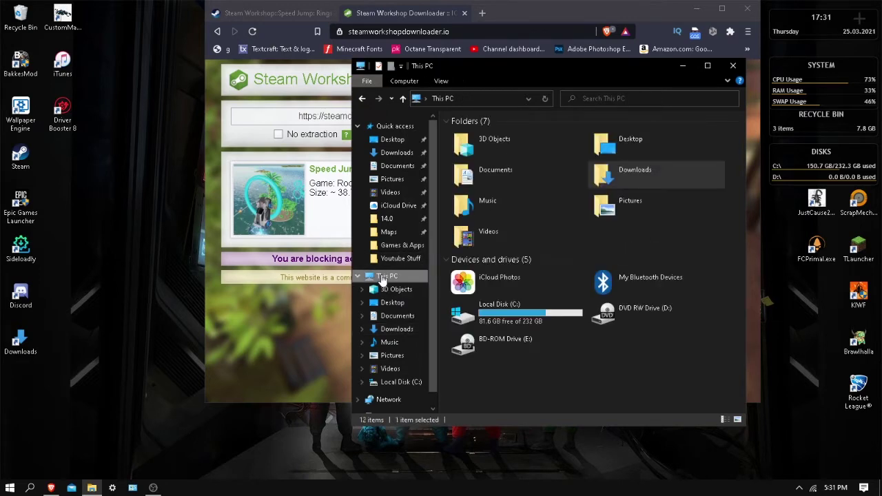
click(519, 316)
double_click(519, 315)
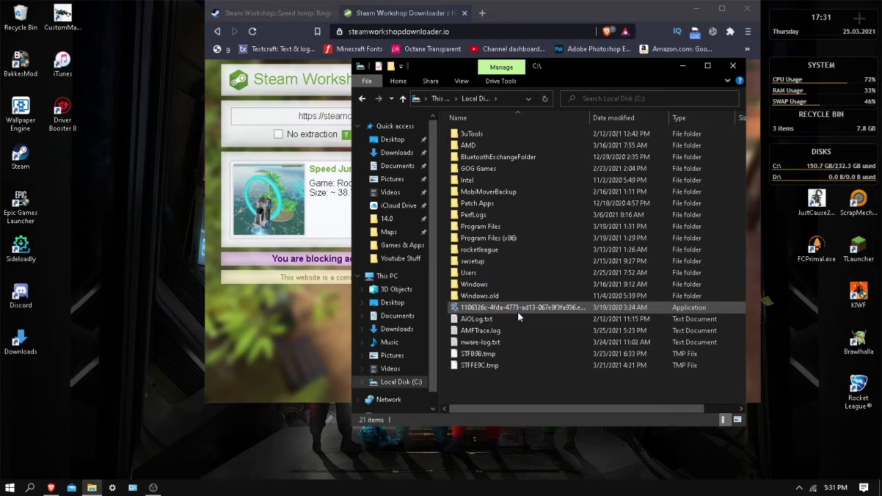
Look inside the Epic Games folder in C:\Program Files, and return to the C: drive.
double_click(498, 228)
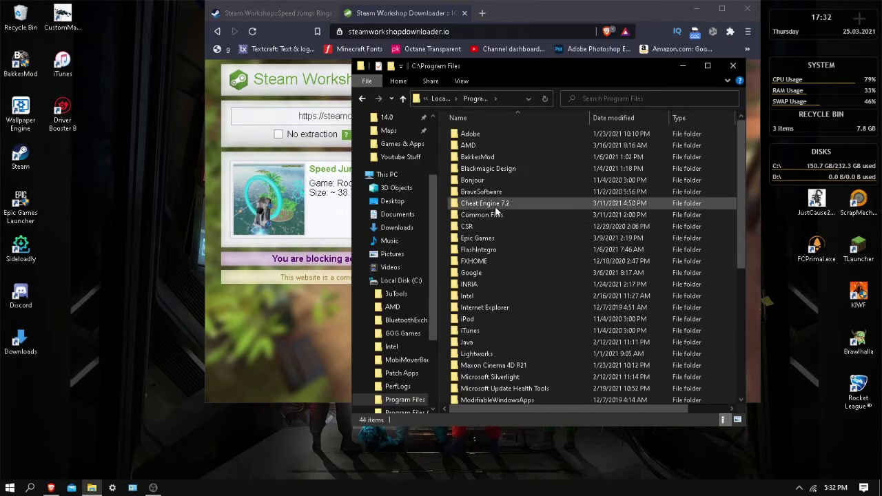
double_click(496, 238)
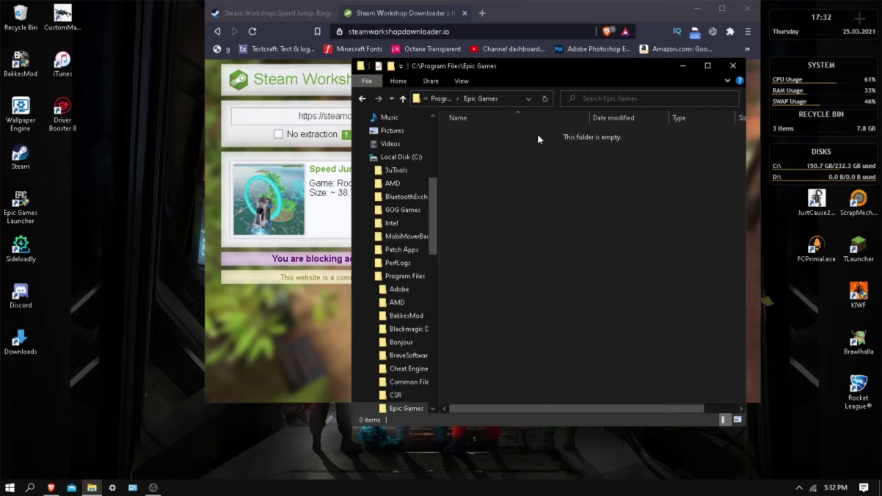
click(361, 99)
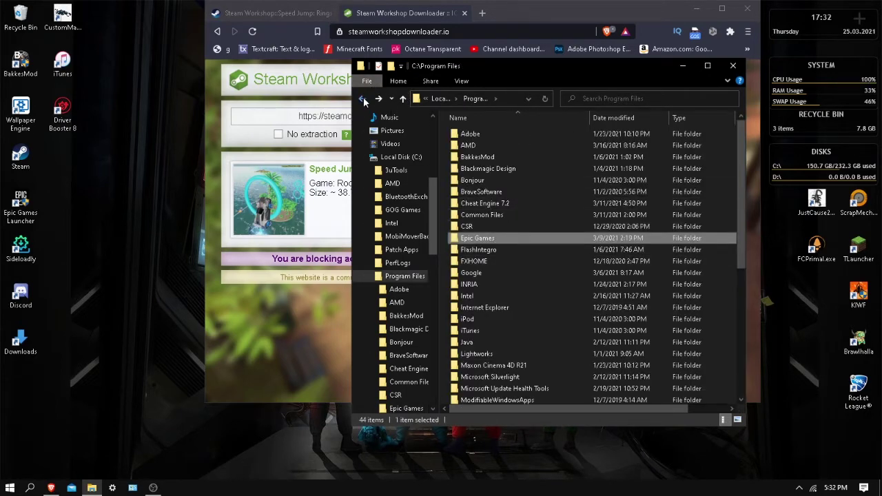
click(361, 99)
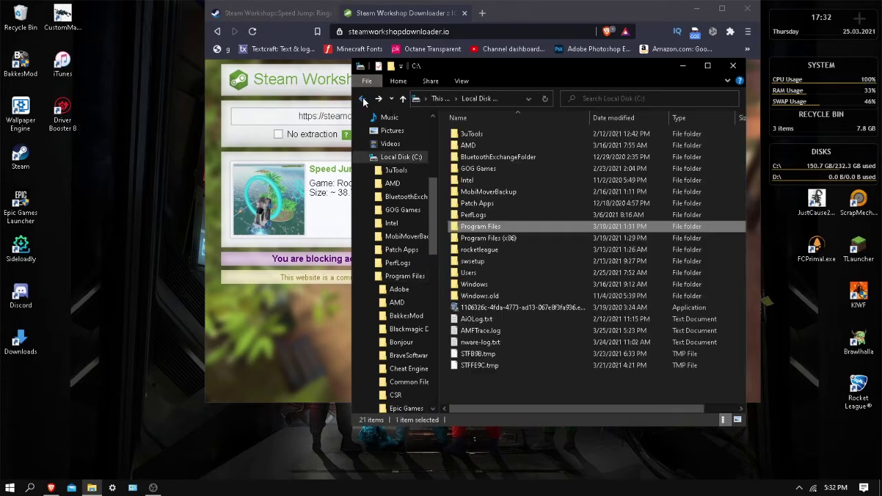
Open the Maps folder at C:\rocketleague\TAGame\CookedPCConsole\Maps.
double_click(492, 249)
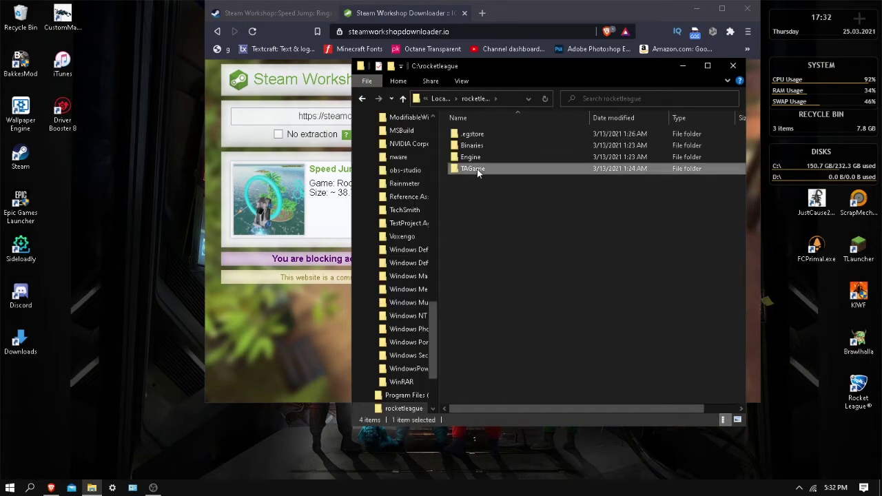
double_click(477, 168)
click(478, 148)
double_click(477, 149)
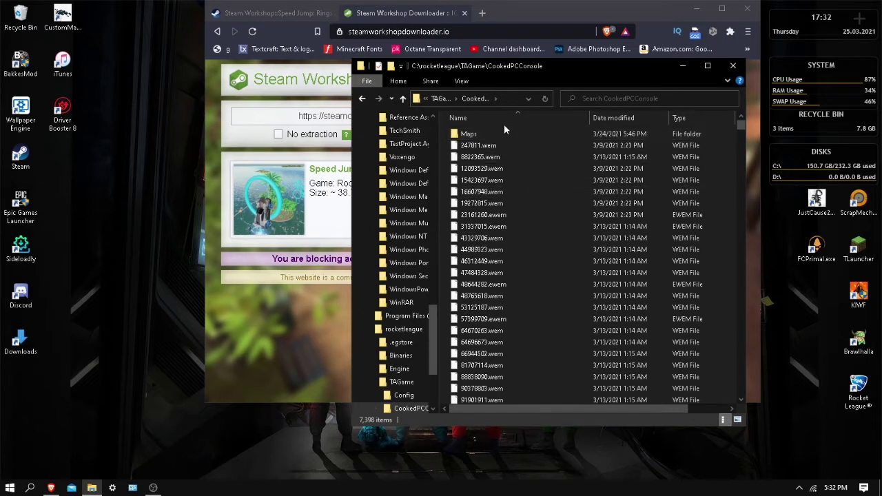
right_click(519, 165)
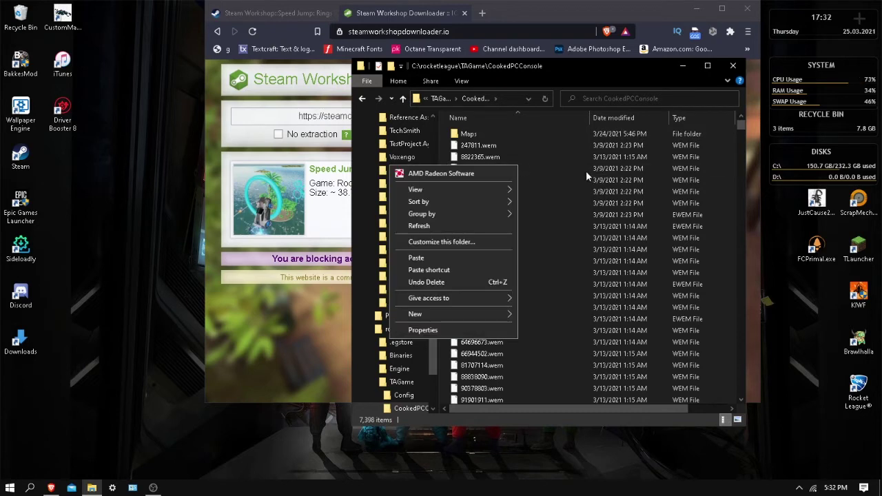
click(502, 132)
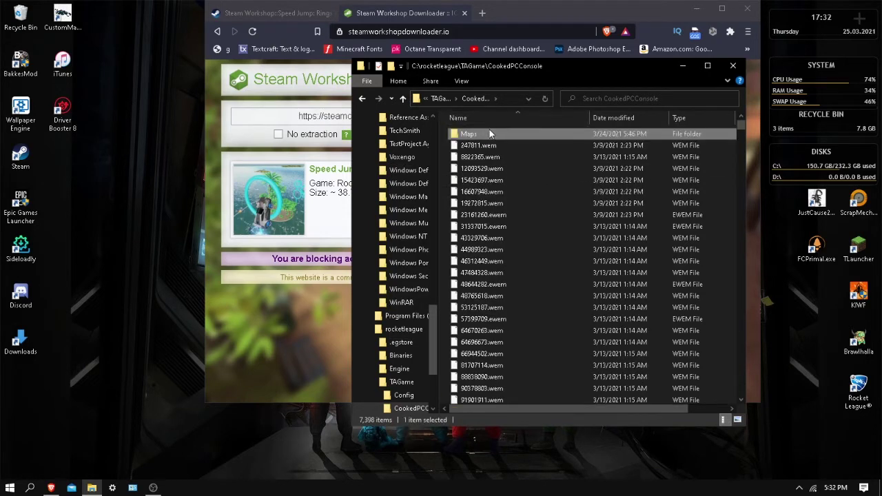
double_click(489, 131)
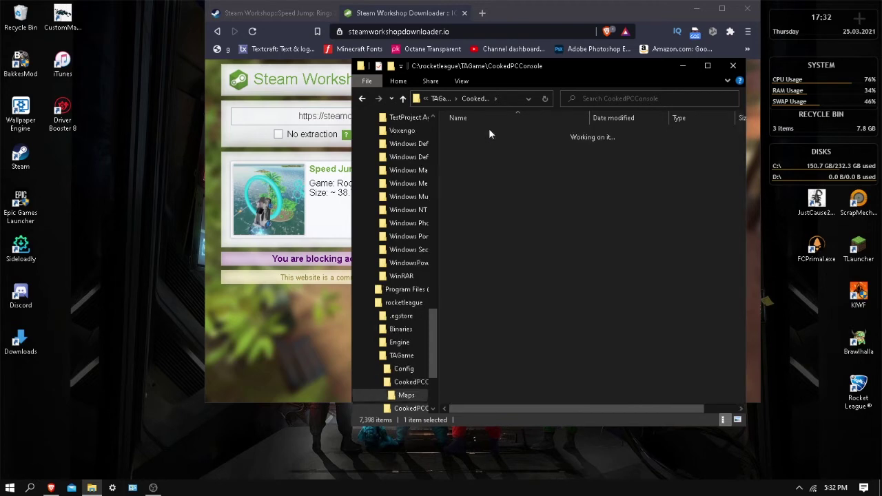
Create a new folder named Rings inside the Maps folder and return to CookedPCConsole.
right_click(504, 195)
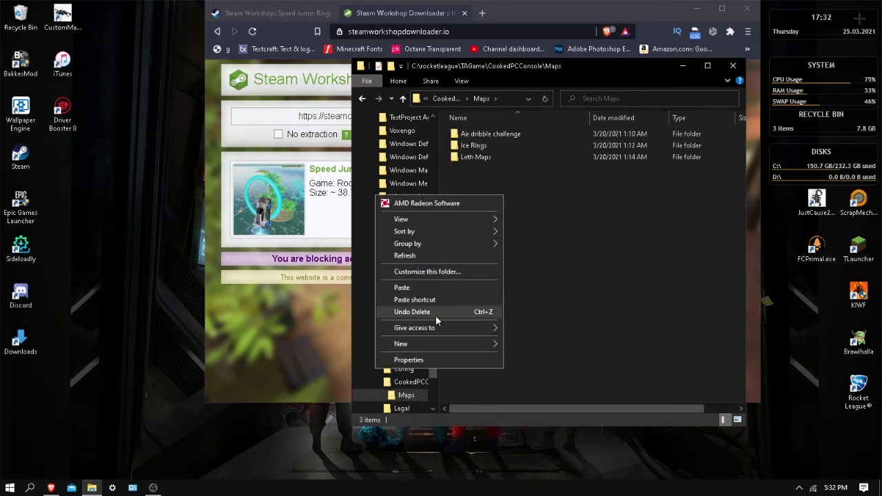
mouse_move(433, 343)
click(524, 344)
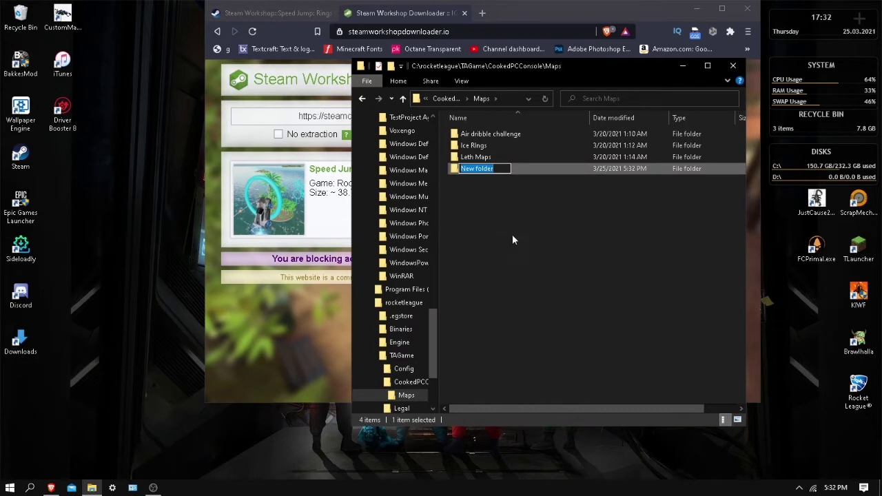
text(Spe)
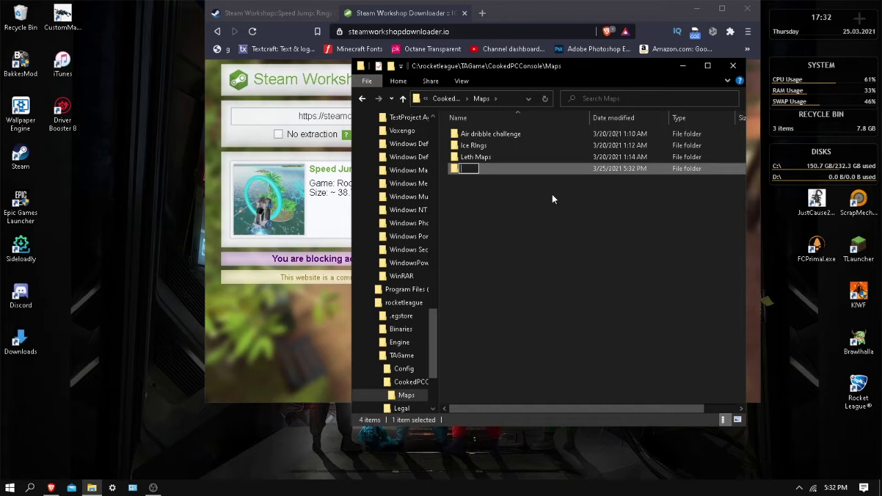
text(Rings)
key(Return)
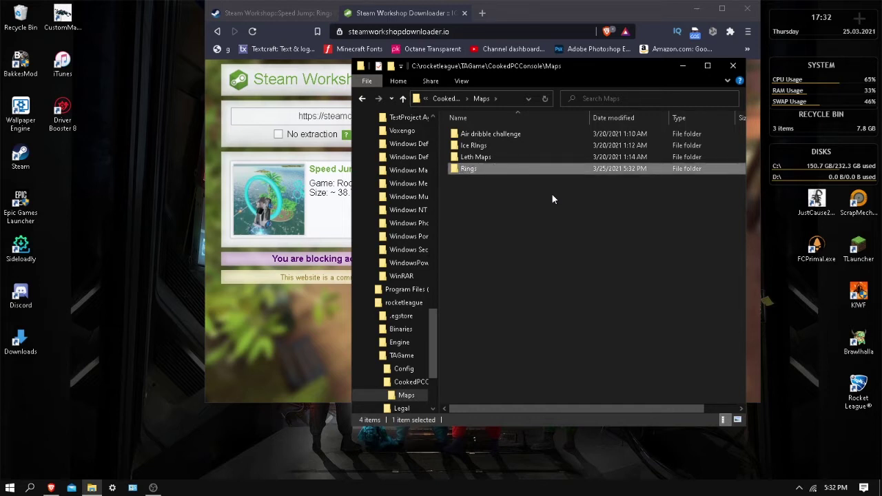
click(362, 98)
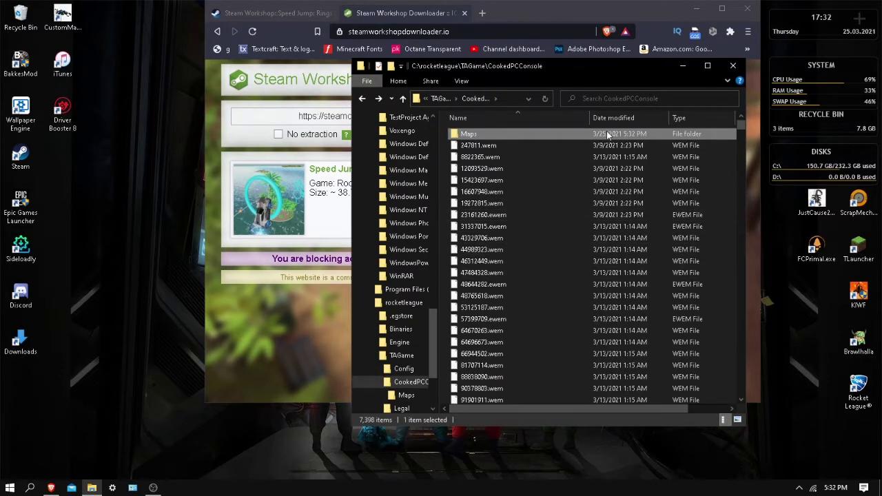
right_click(548, 125)
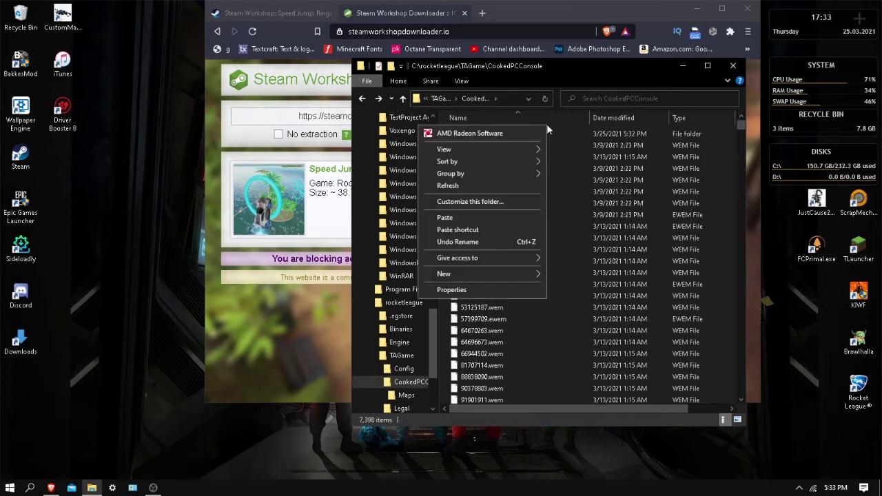
key(Escape)
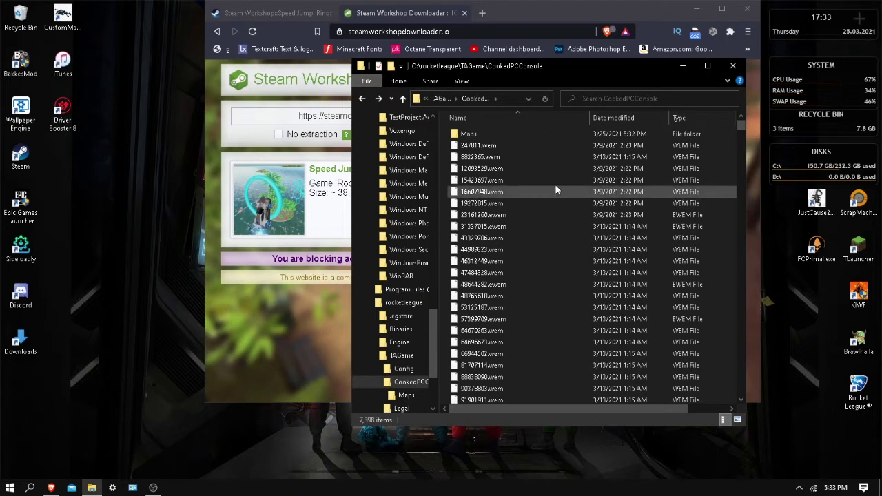
right_click(547, 124)
mouse_move(493, 273)
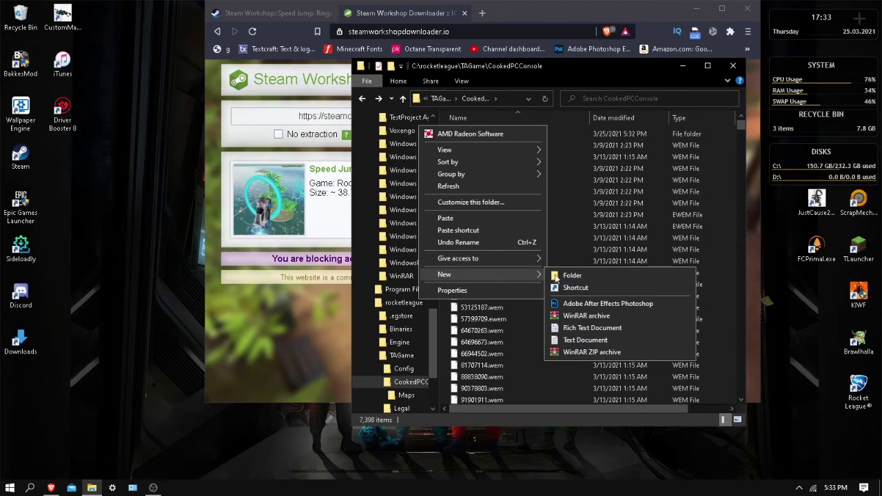
click(570, 72)
Open the Maps folder in CookedPCConsole and rename its Rings folder to Speed jump.
click(490, 134)
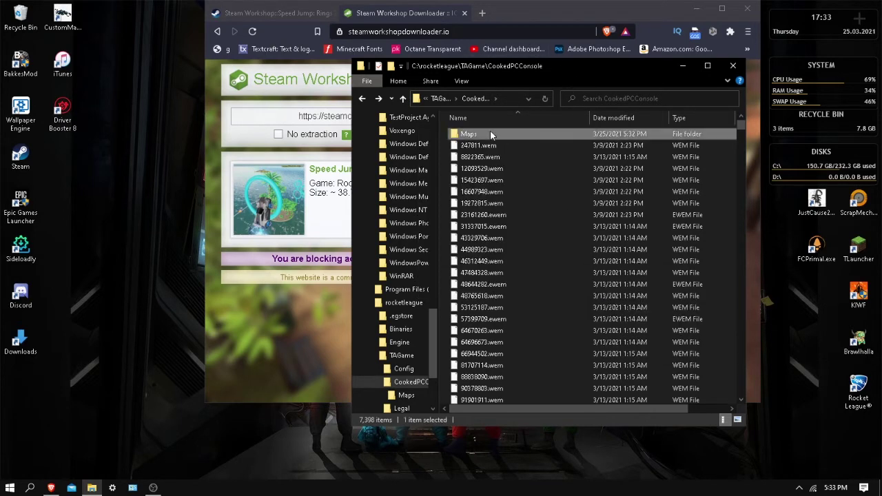
double_click(490, 134)
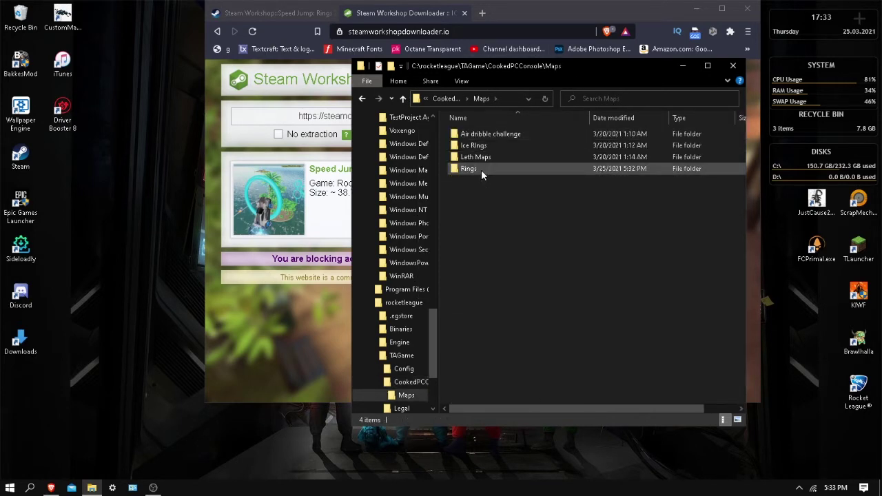
right_click(481, 169)
mouse_move(407, 219)
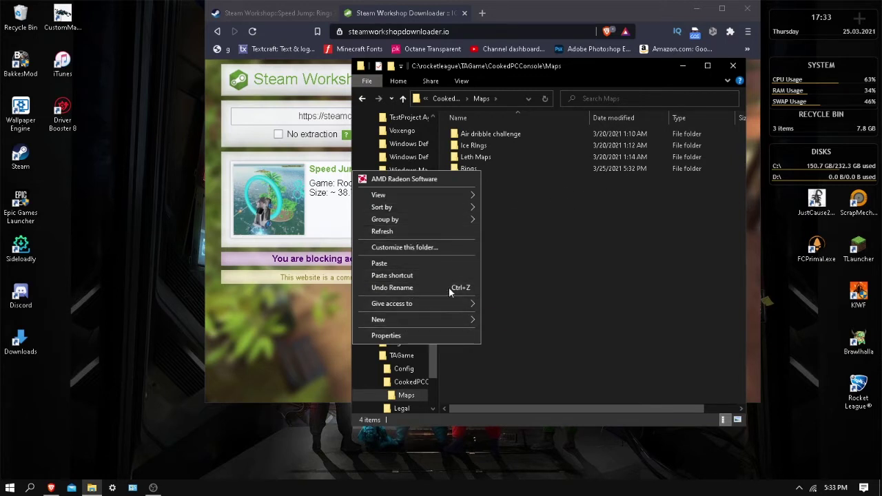
click(514, 206)
right_click(466, 169)
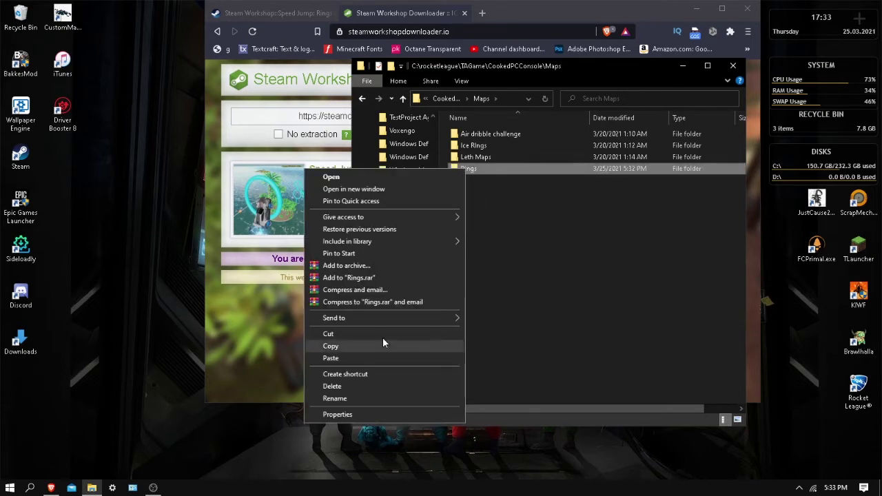
click(352, 398)
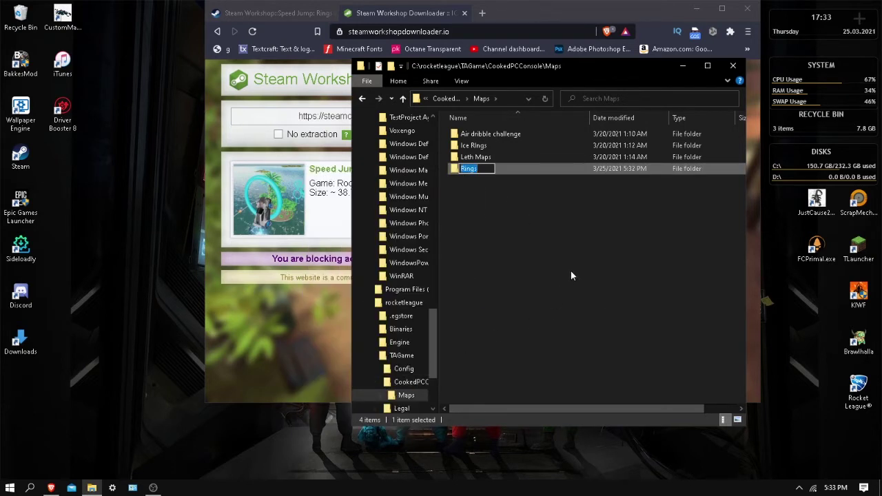
text(Speed)
key(BackSpace)
key(BackSpace)
key(BackSpace)
text(eed jump)
key(Return)
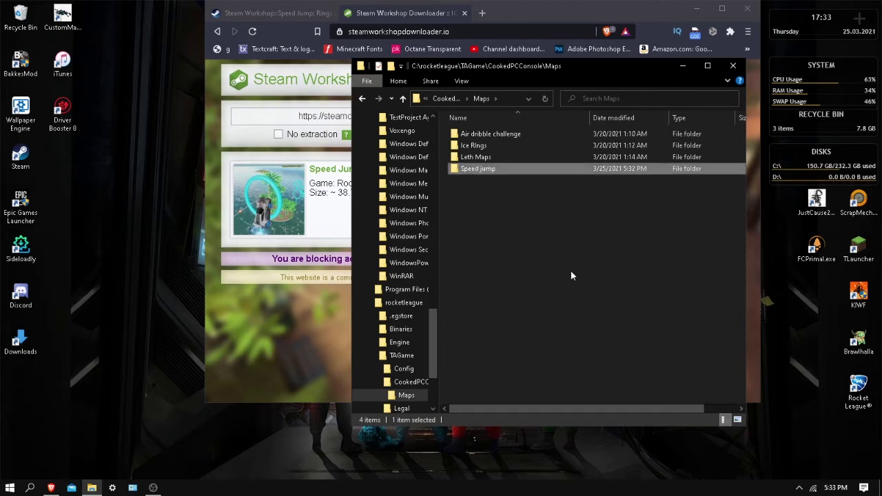
Paste the copied workshop map files into the Speed jump folder.
double_click(508, 171)
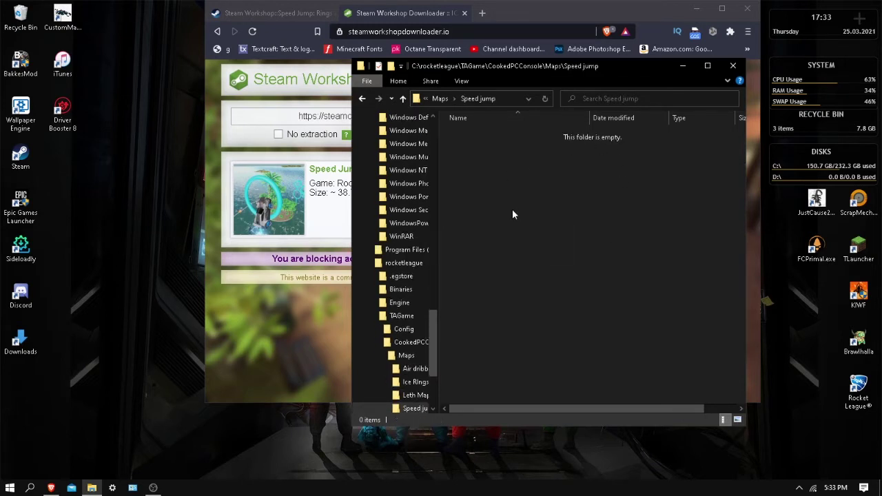
key(ctrl+v)
click(536, 216)
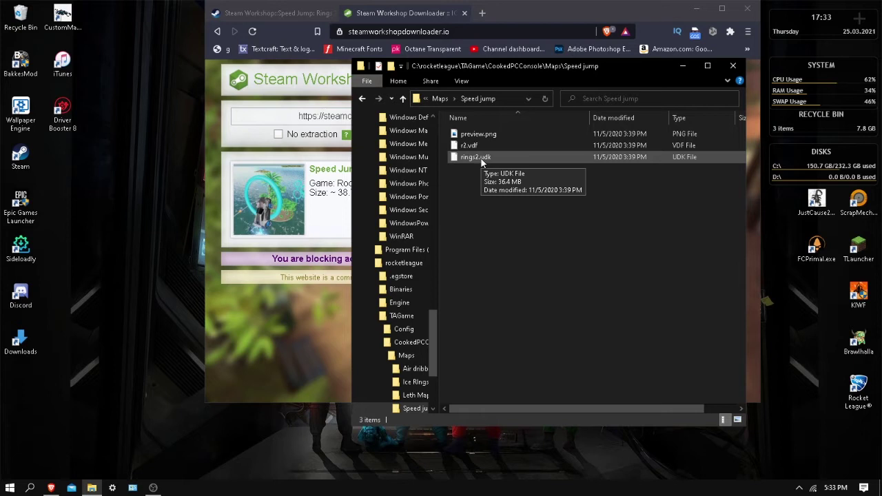
Rename Labs_Underpass_P.upk in the Leth Maps folder to Leth.upk.
click(362, 98)
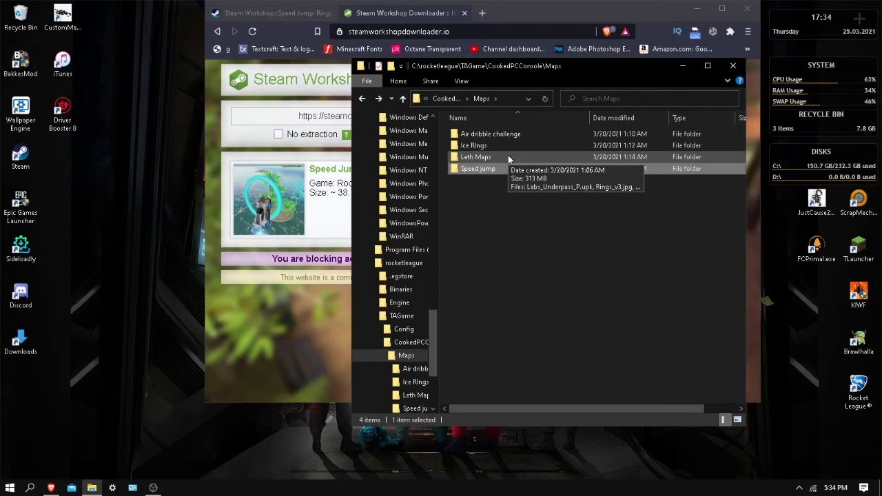
click(507, 156)
double_click(508, 157)
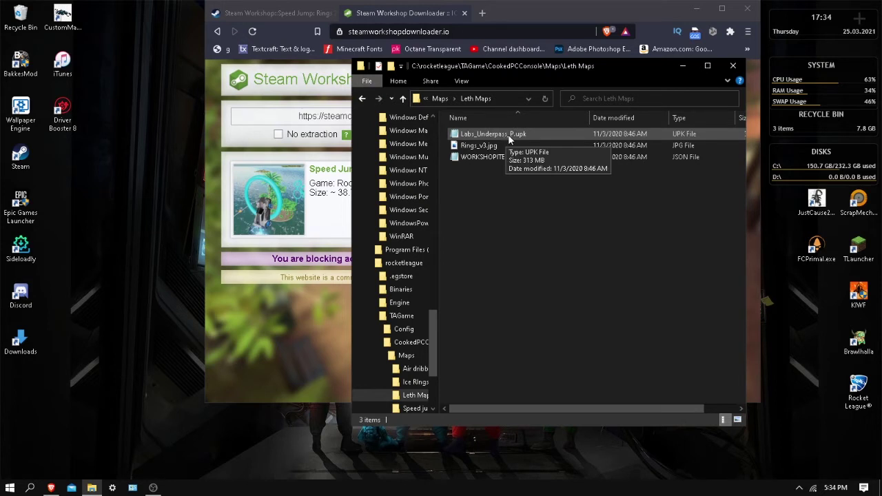
right_click(506, 134)
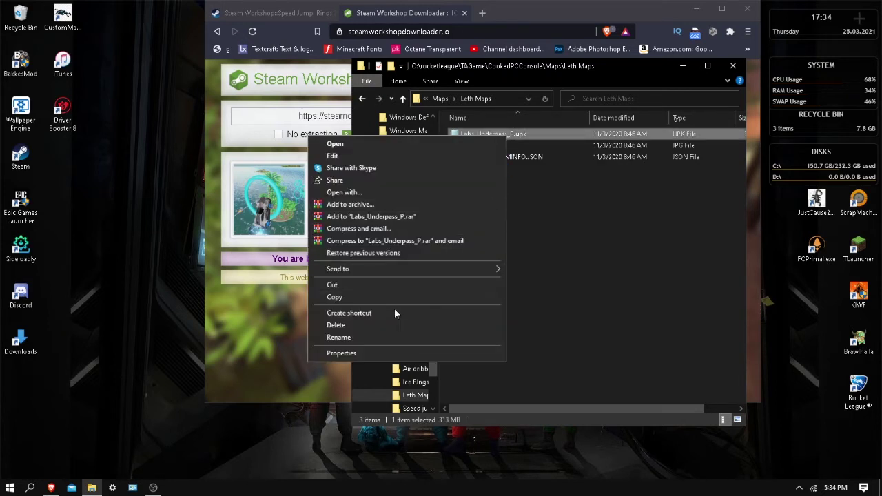
click(338, 337)
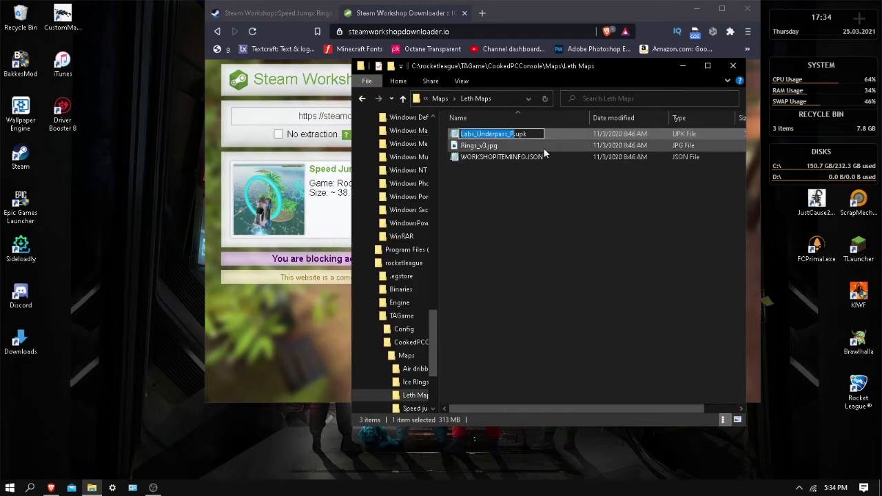
key(BackSpace)
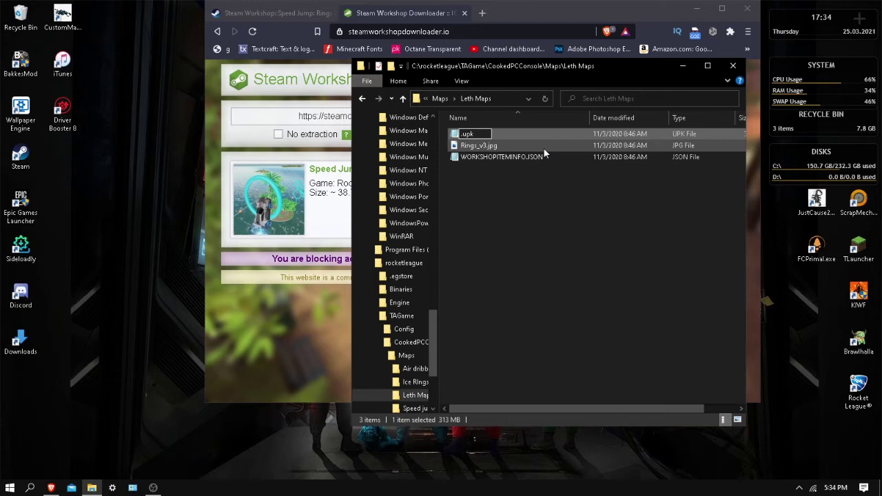
text(J)
key(BackSpace)
text(Leth)
key(Return)
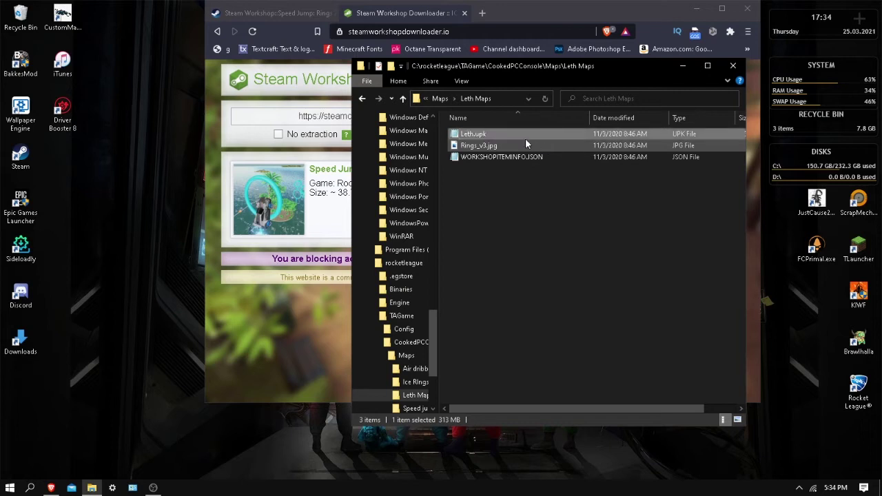
Change the extension of the rings2.udk file in the Speed jump folder to .upk.
click(362, 98)
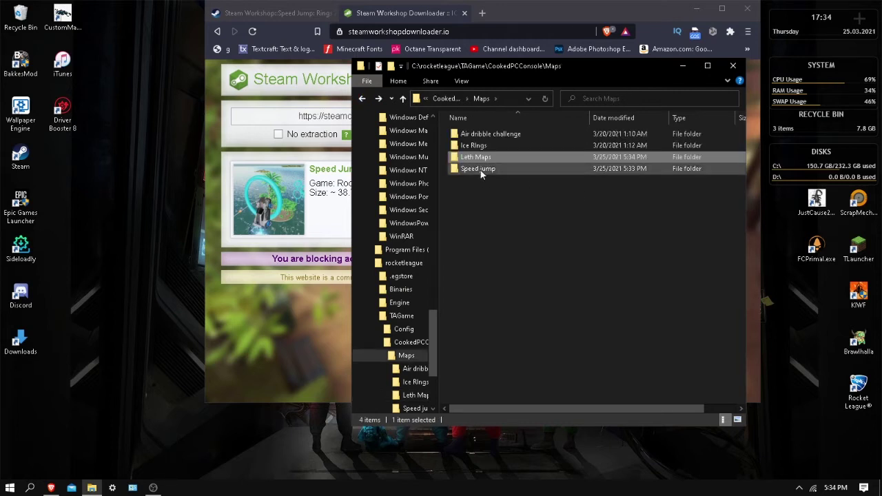
double_click(480, 168)
click(490, 157)
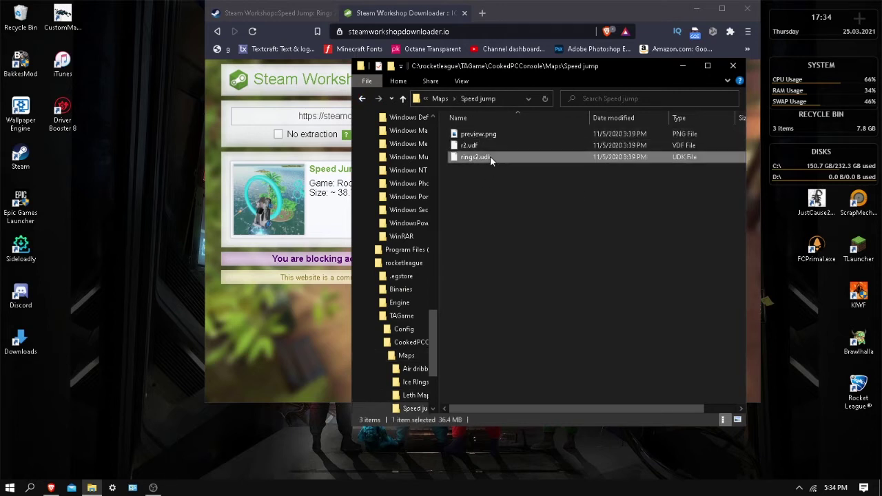
right_click(490, 156)
click(428, 334)
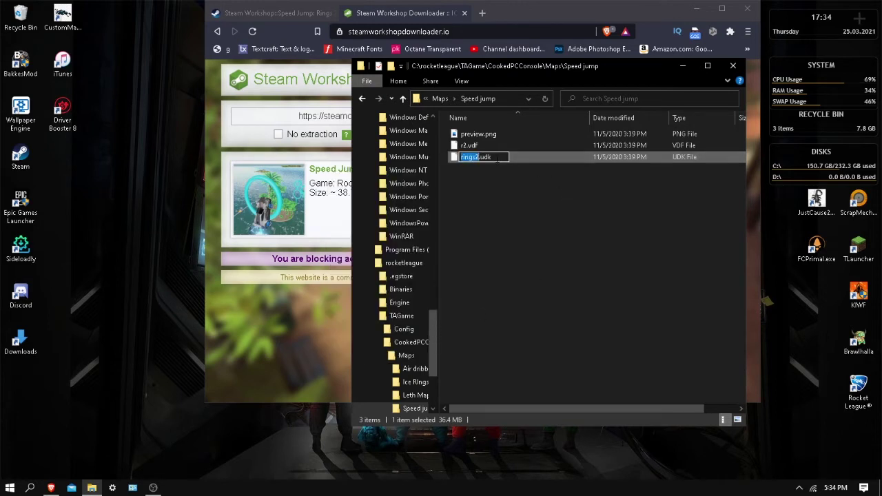
key(End)
key(BackSpace)
text(p)
key(Return)
click(497, 250)
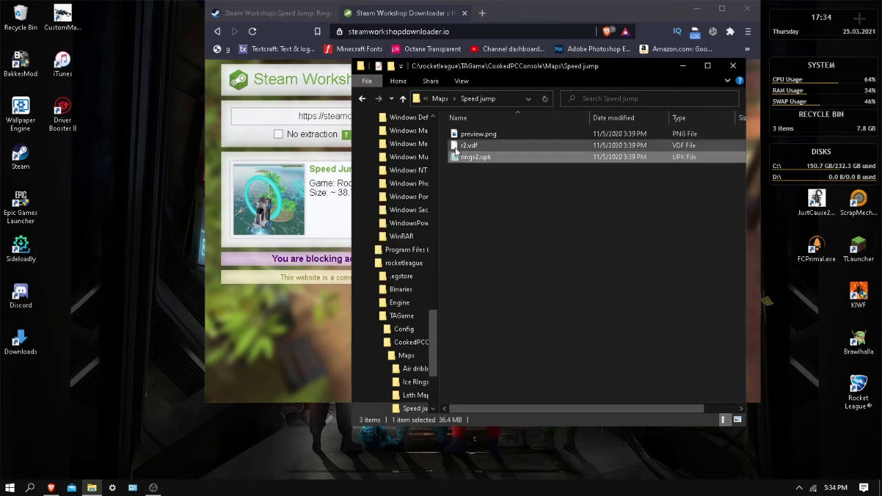
Rename the rings2.upk file to Labs_Underpass_P.upk.
key(shift+F10)
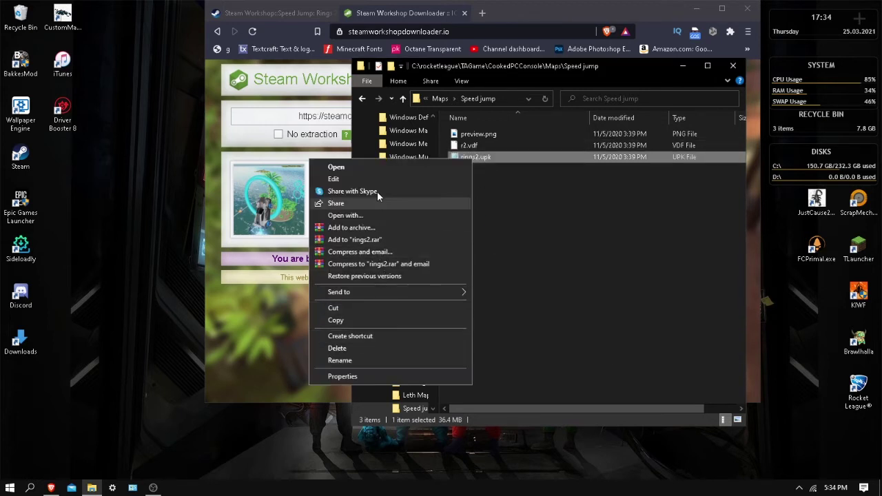
click(369, 361)
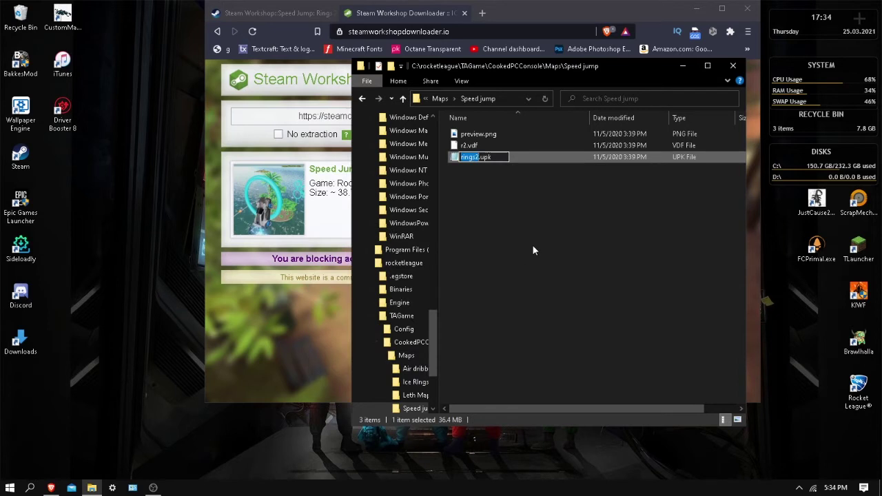
text(Labs_)
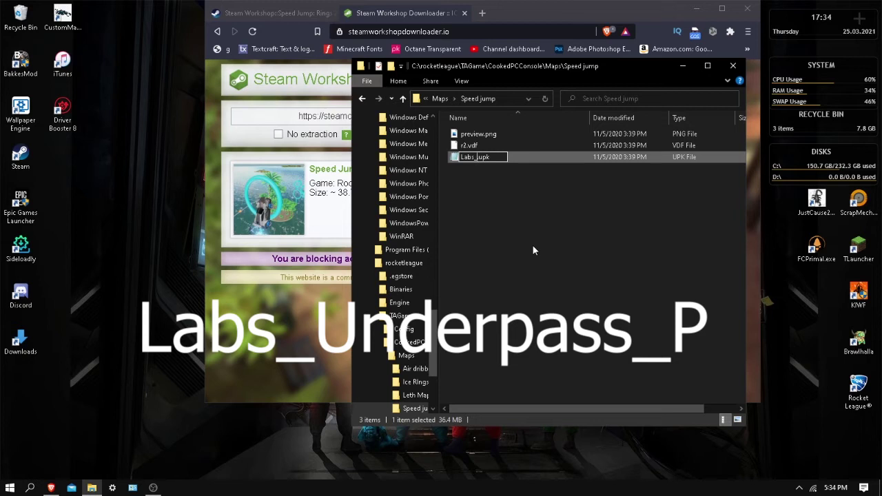
text(Underpas)
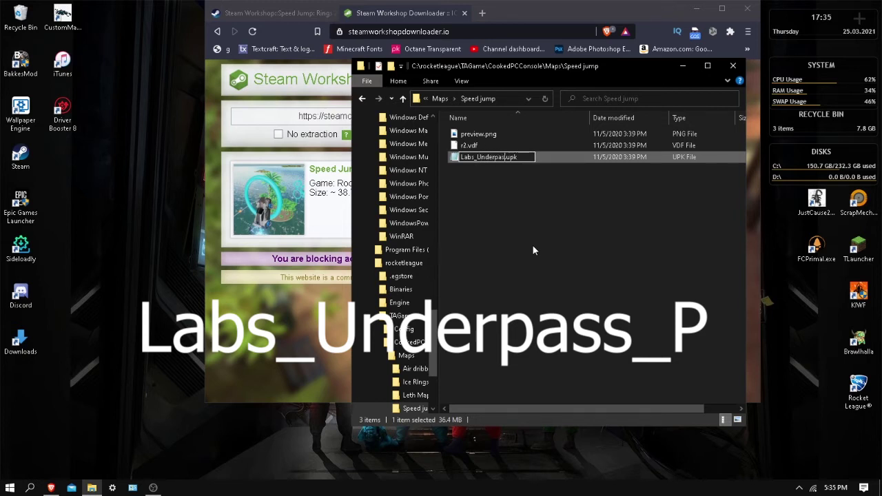
text(s_P)
key(Return)
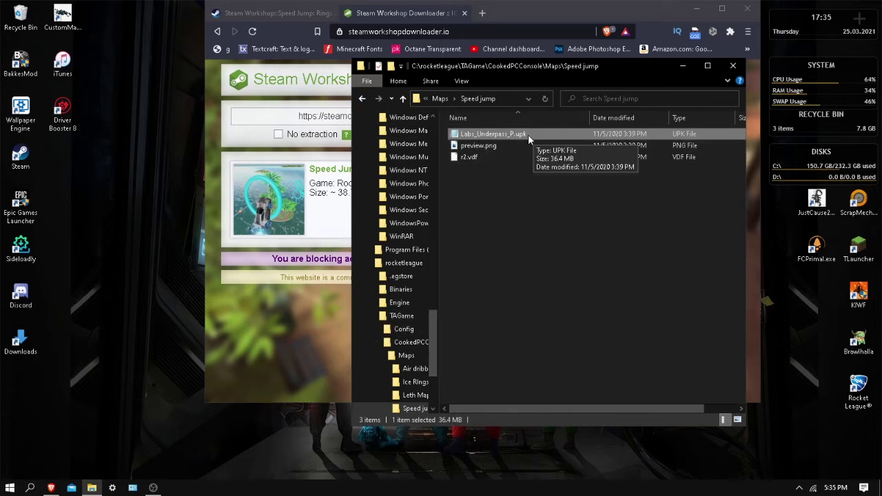
Return to the Maps folder, check its Quick access pinning option, and open it from Quick access.
click(362, 98)
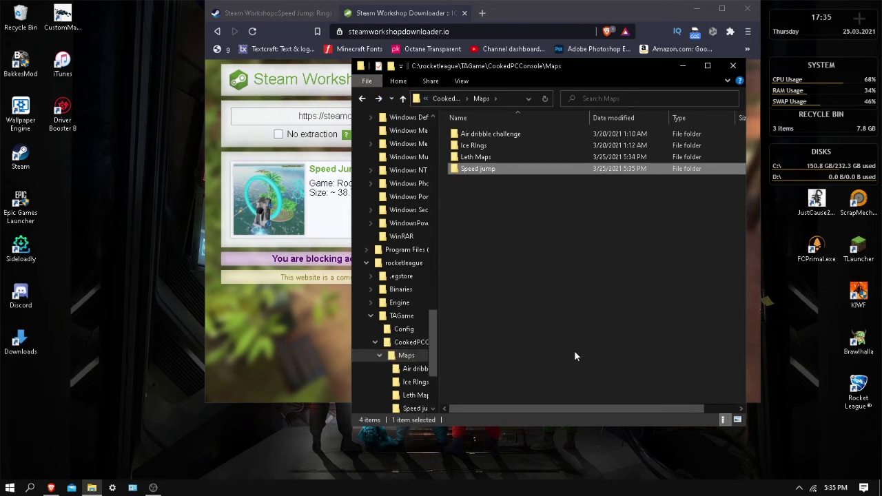
right_click(410, 357)
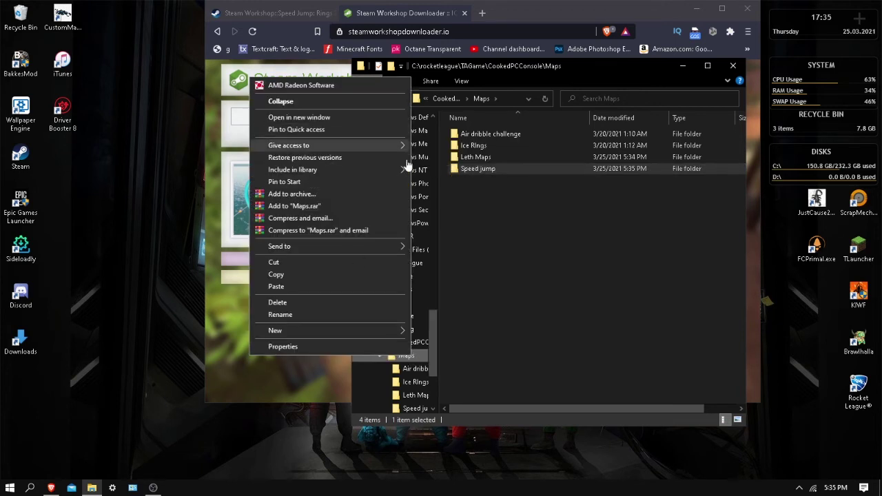
click(559, 257)
click(559, 256)
scroll(416, 273, up, 4)
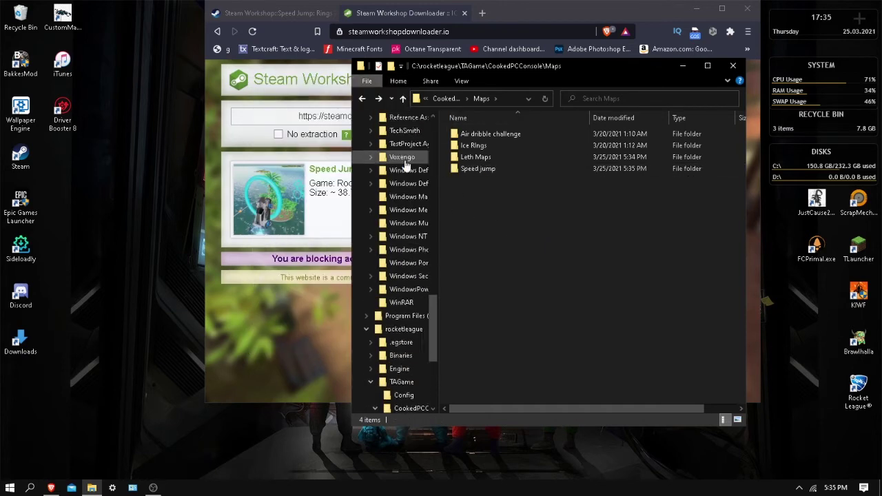
drag(435, 305, 434, 128)
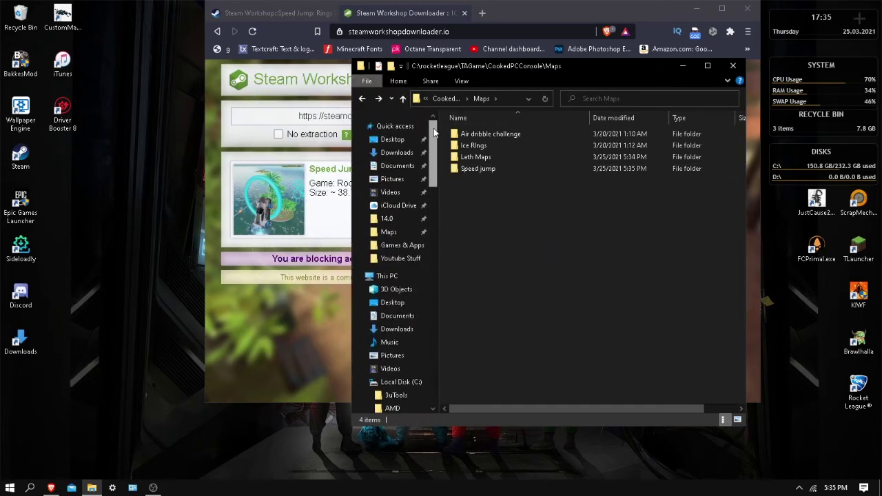
click(390, 233)
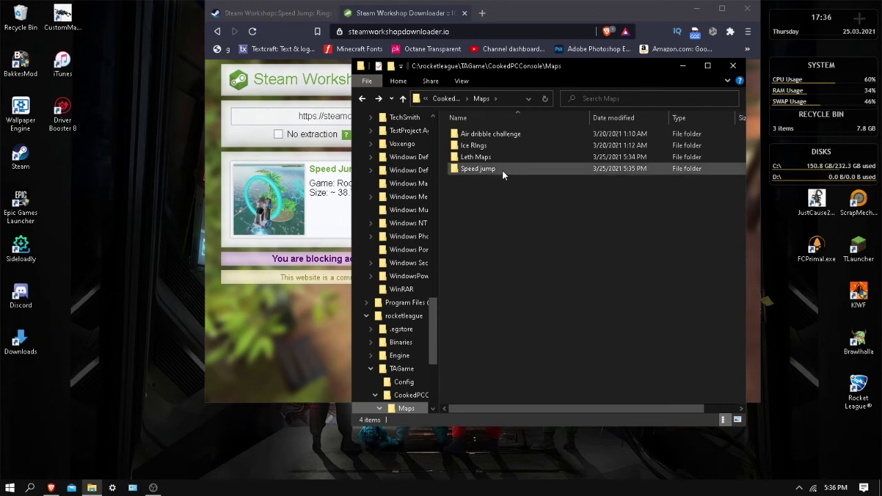
Minimize the file and browser windows, and enter the main menu of Rocket League from its title screen.
click(682, 65)
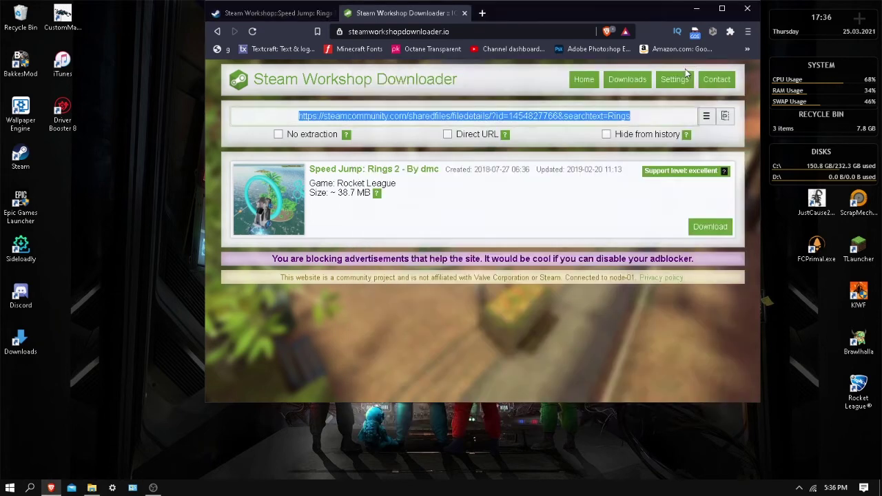
click(694, 9)
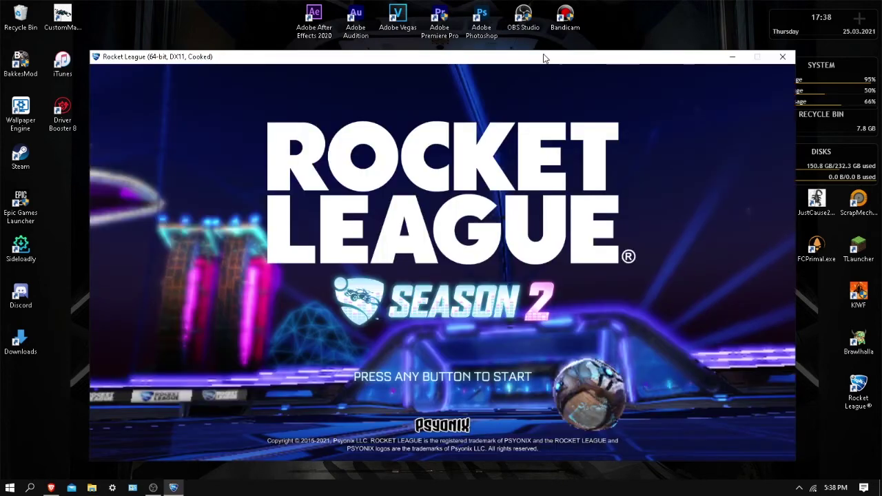
drag(544, 55, 537, 26)
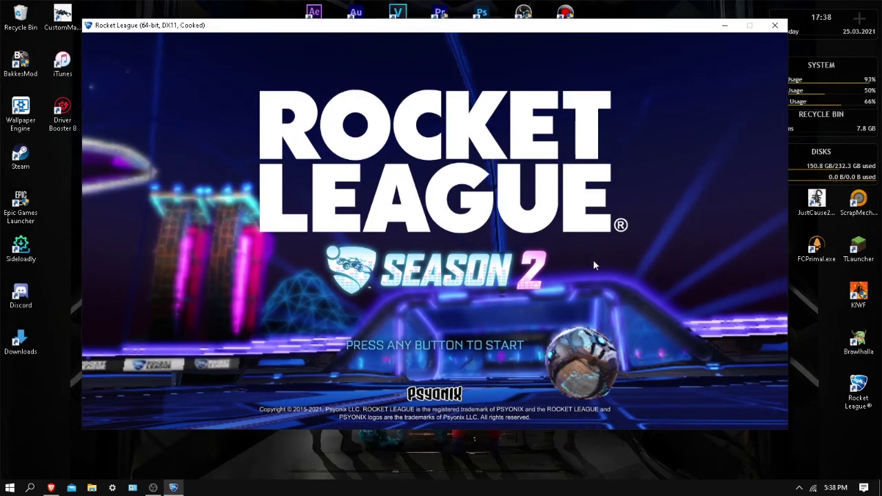
click(594, 261)
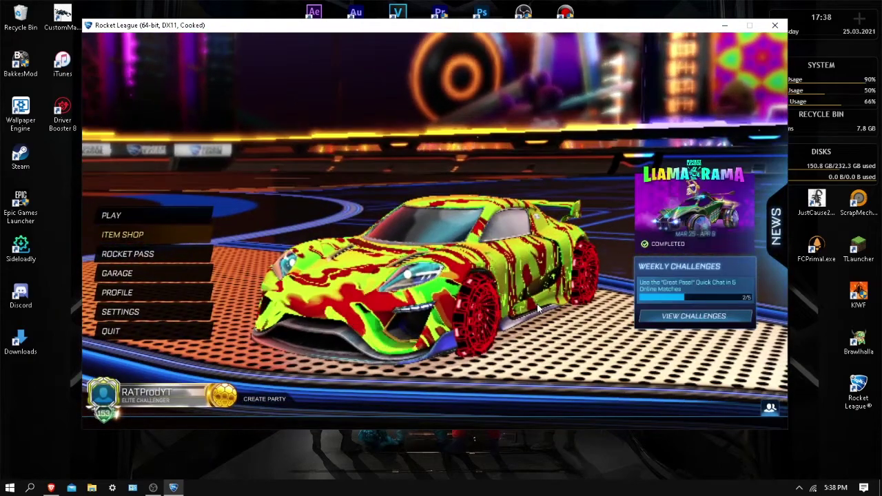
Open the arena selection for a Free Play training session.
click(277, 218)
click(310, 321)
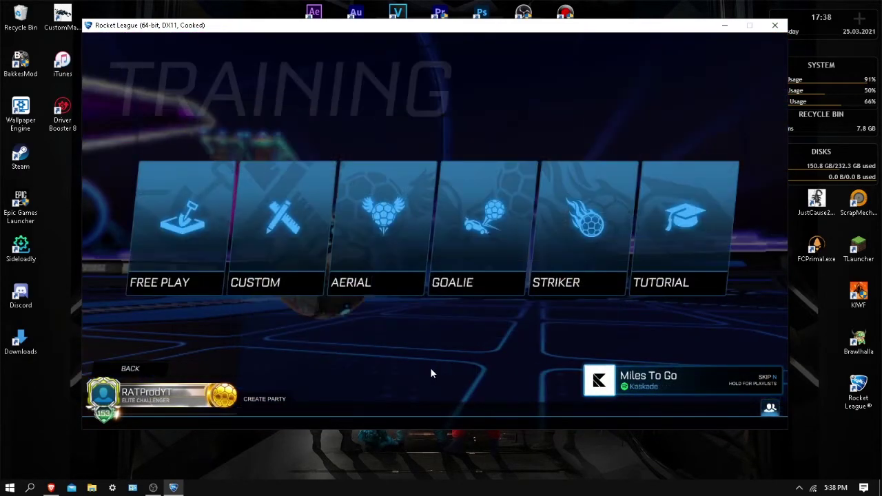
click(192, 259)
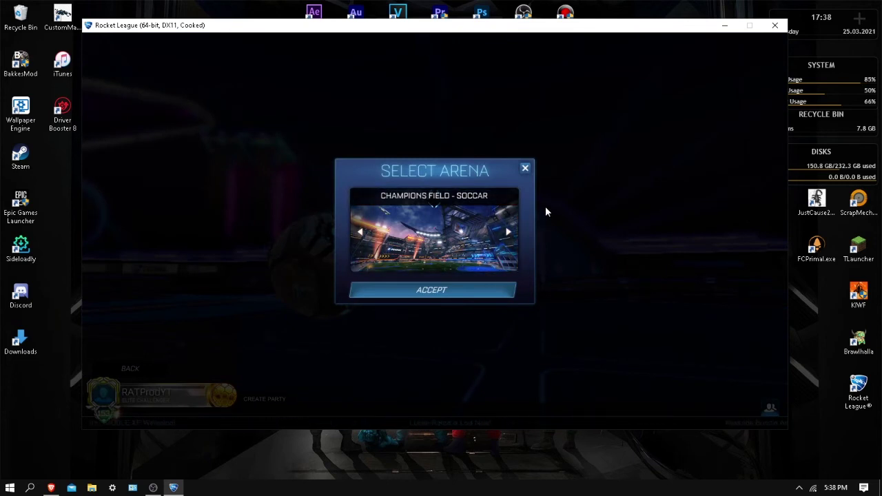
Browse the Free Play arenas past Double Goal to the Underpass arena and start the session there.
click(507, 232)
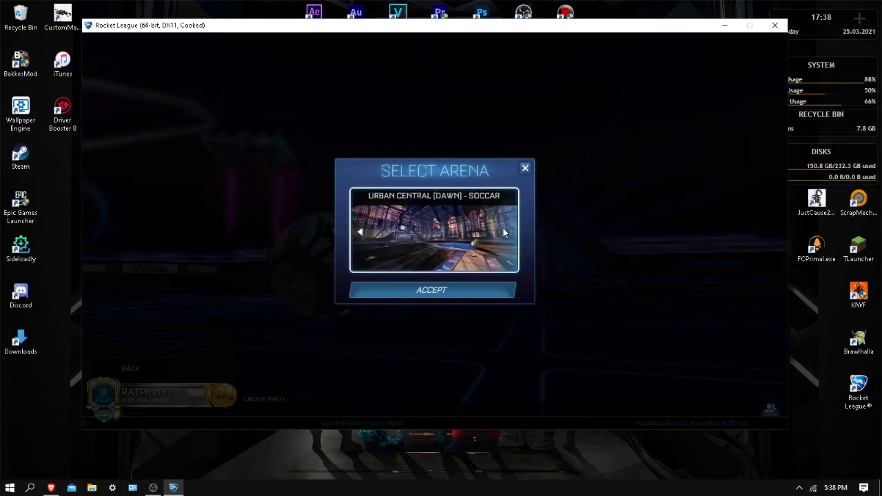
click(505, 232)
click(504, 233)
click(504, 232)
click(504, 233)
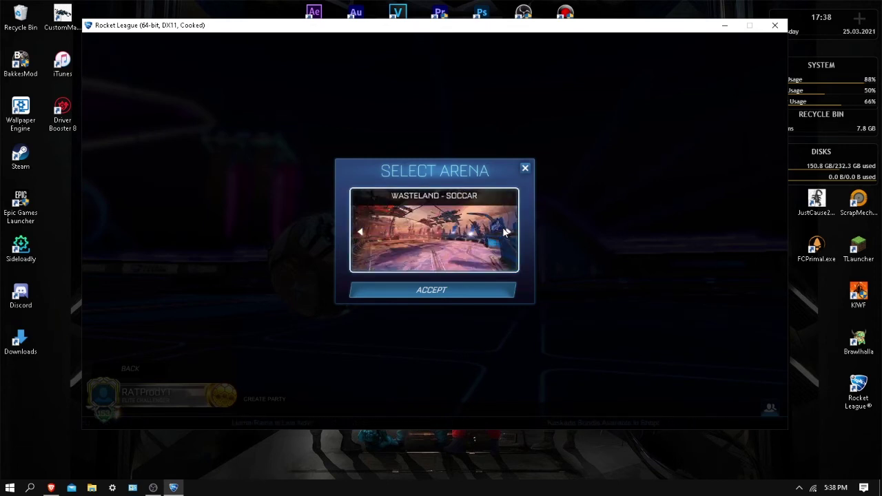
click(504, 232)
click(503, 232)
click(504, 233)
click(505, 232)
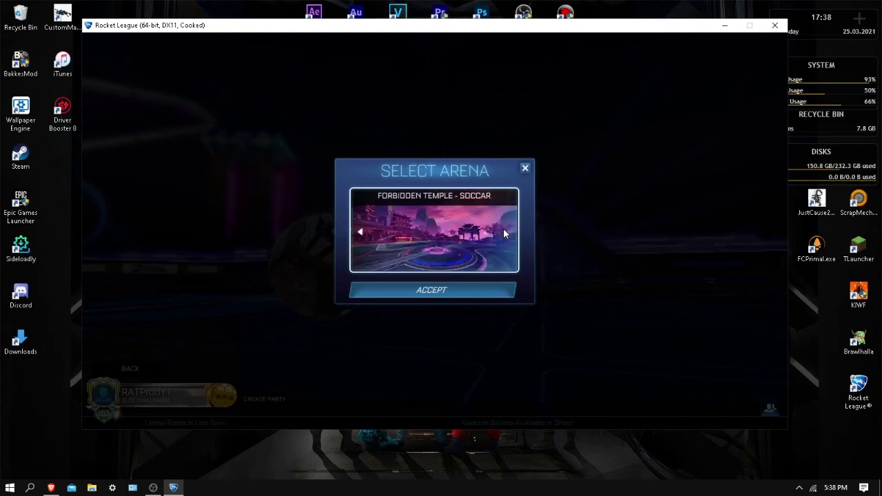
click(505, 233)
click(505, 233)
click(505, 233)
click(505, 232)
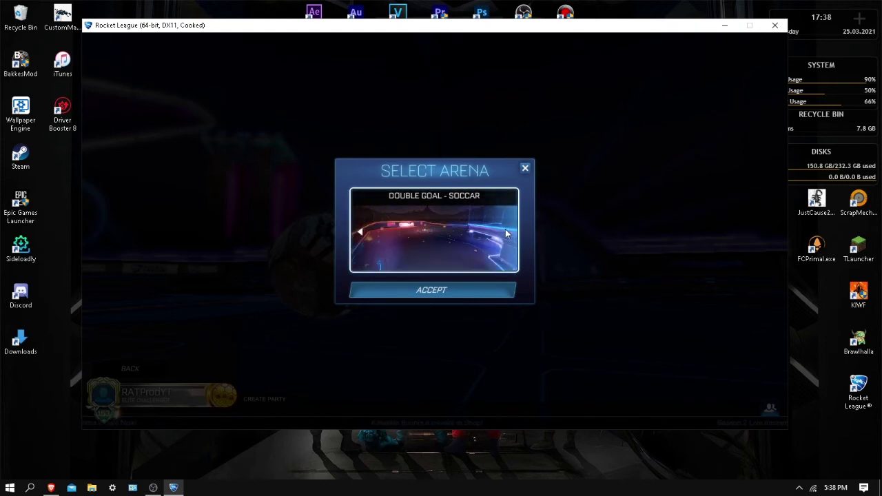
click(506, 233)
click(466, 290)
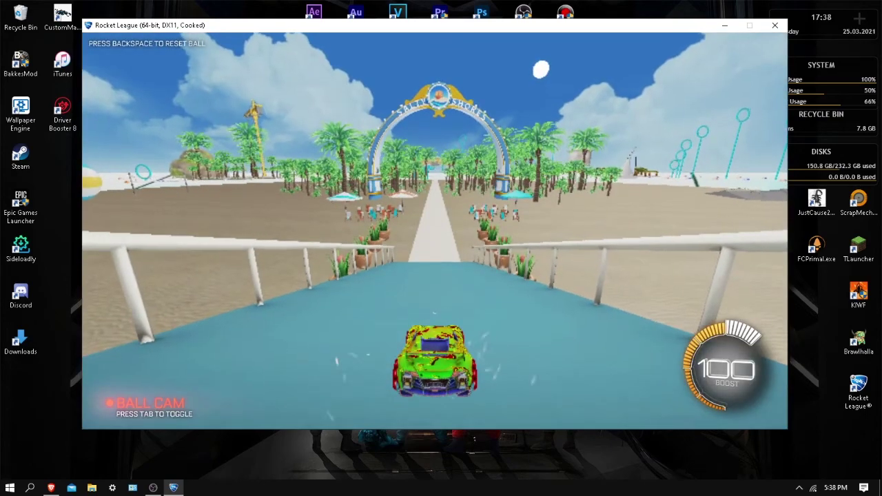
Test the custom map by driving the car off the starting platform and along the path toward the arch.
key(a)
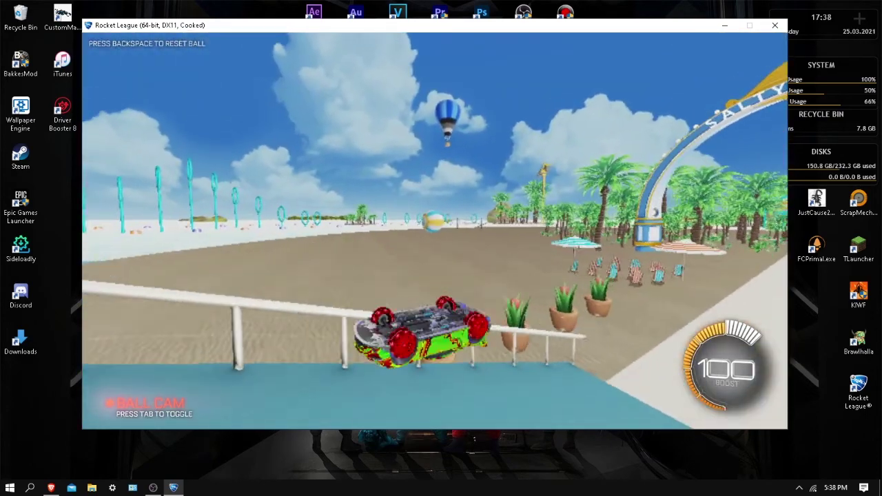
key(w)
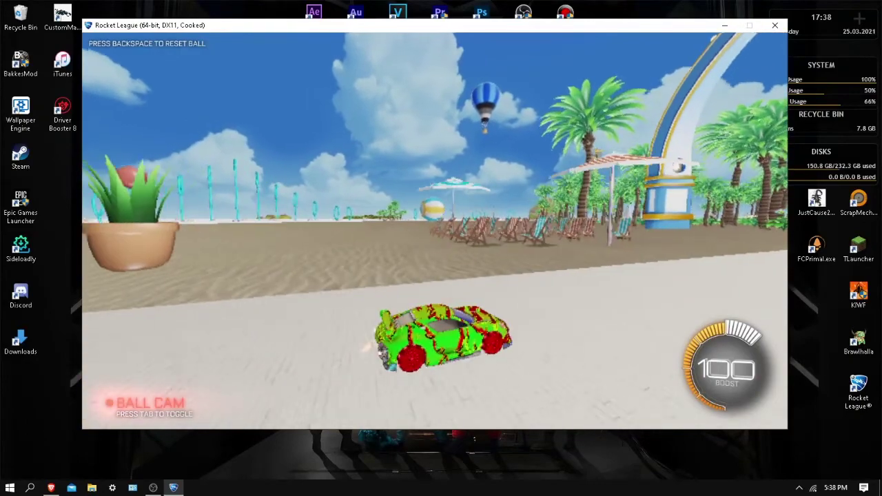
key(d)
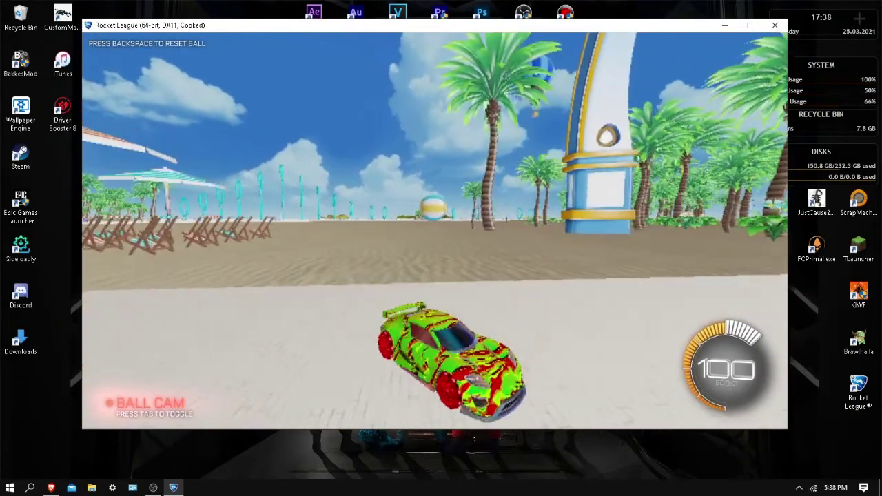
key(a)
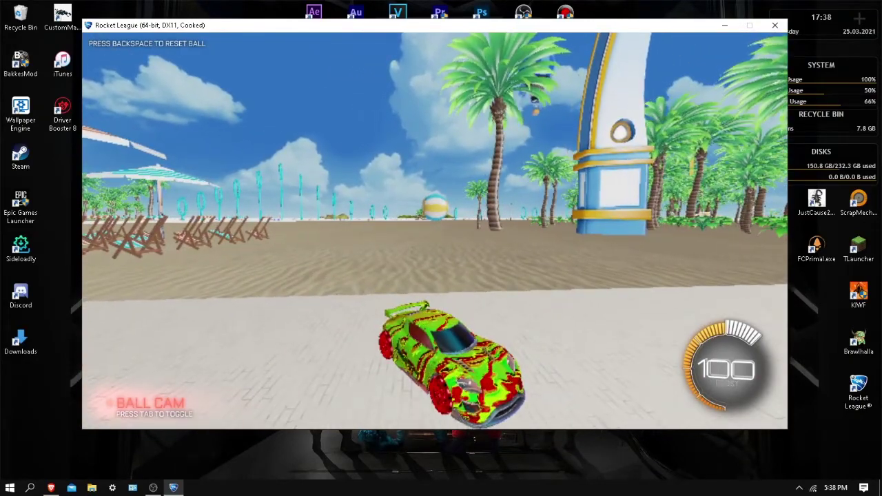
key(d)
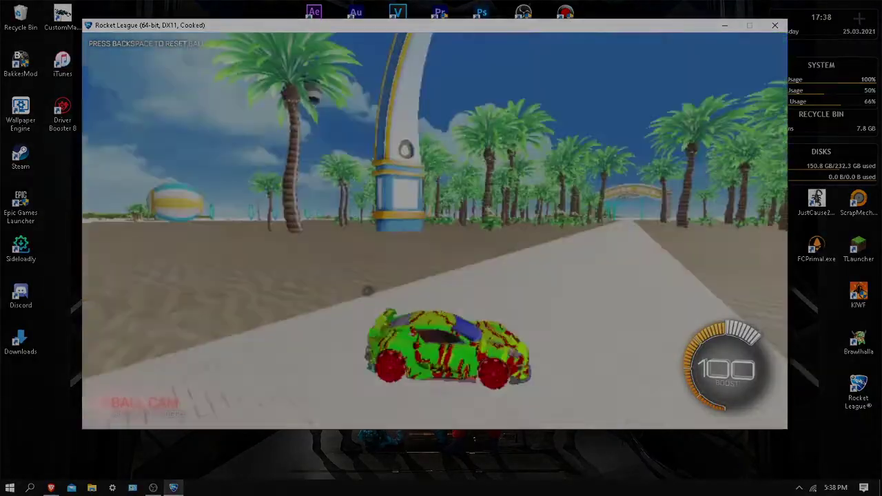